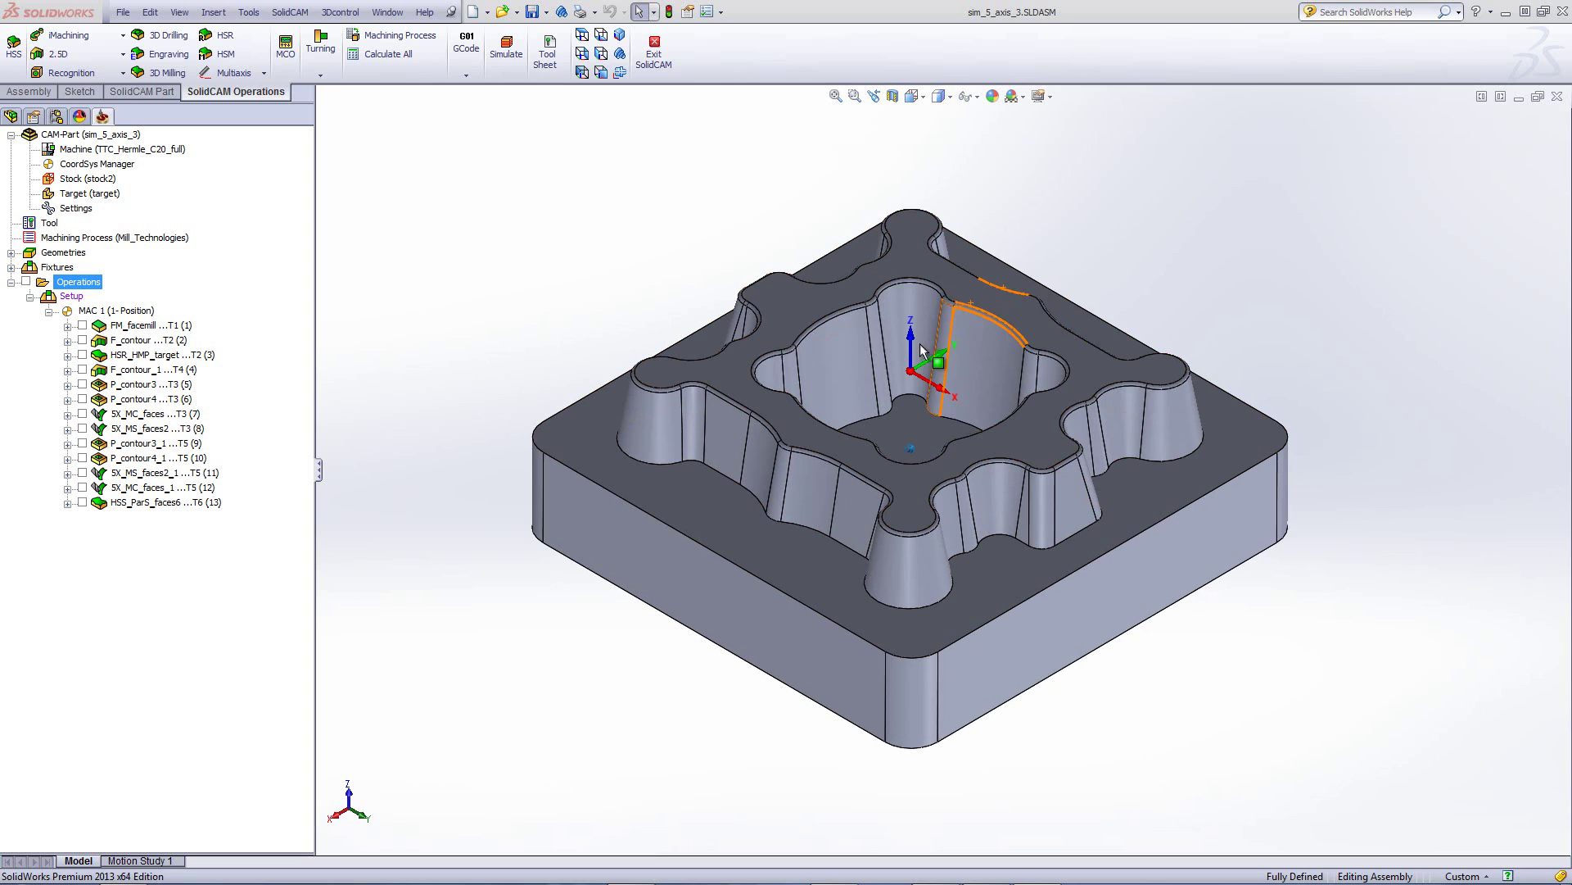
Select the inner and outer pocket walls and rotate and zoom the part to inspect them.
{"action": "left_click", "coordinate": [976, 366]}
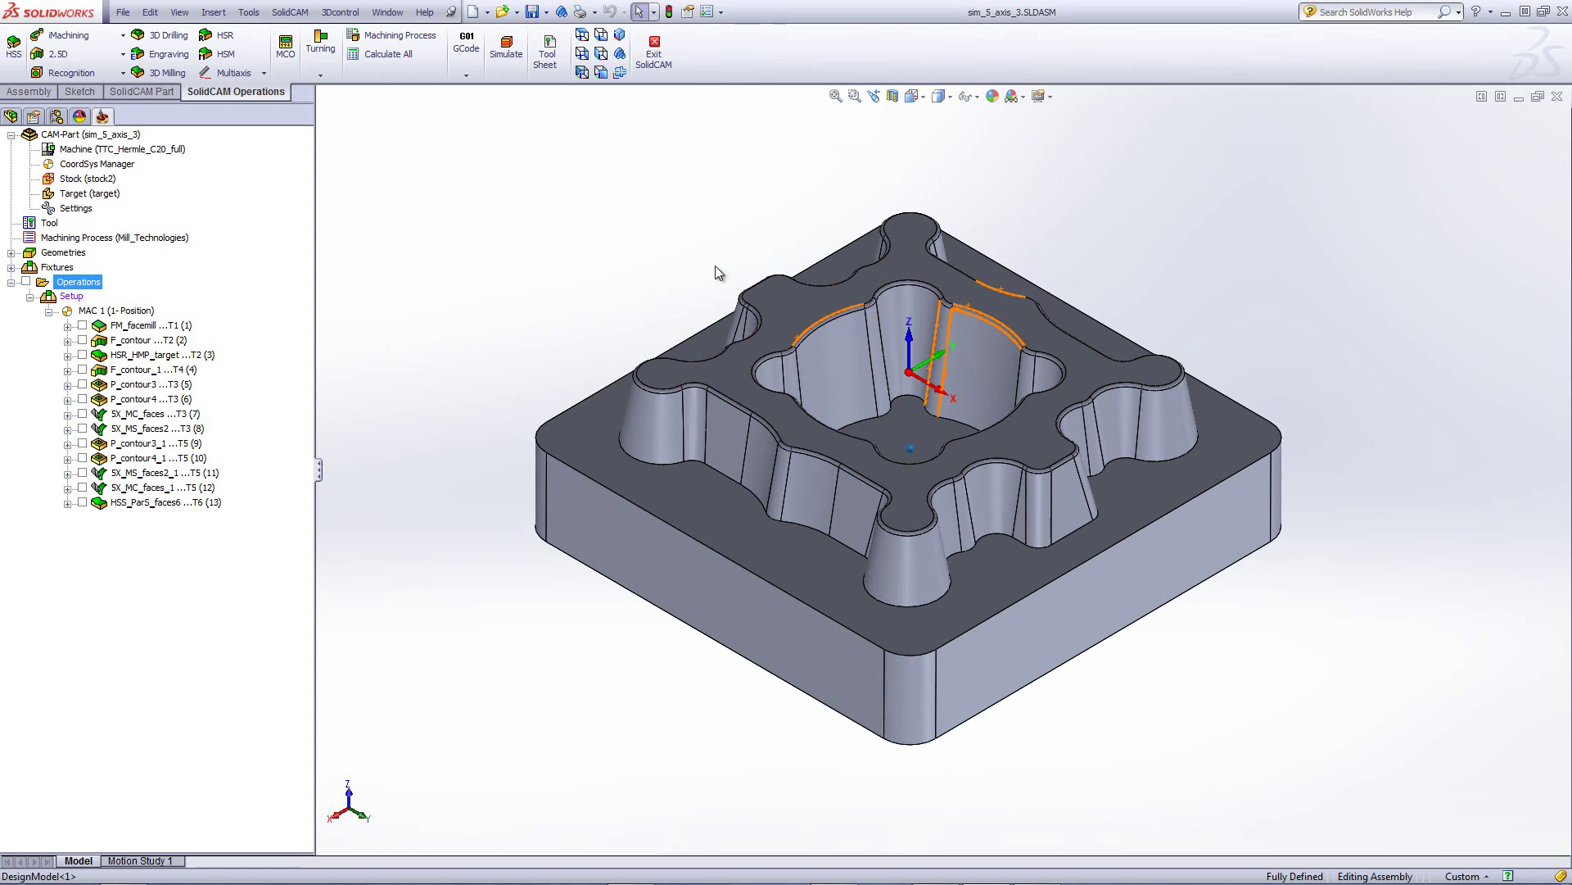
{"action": "left_click", "coordinate": [670, 268]}
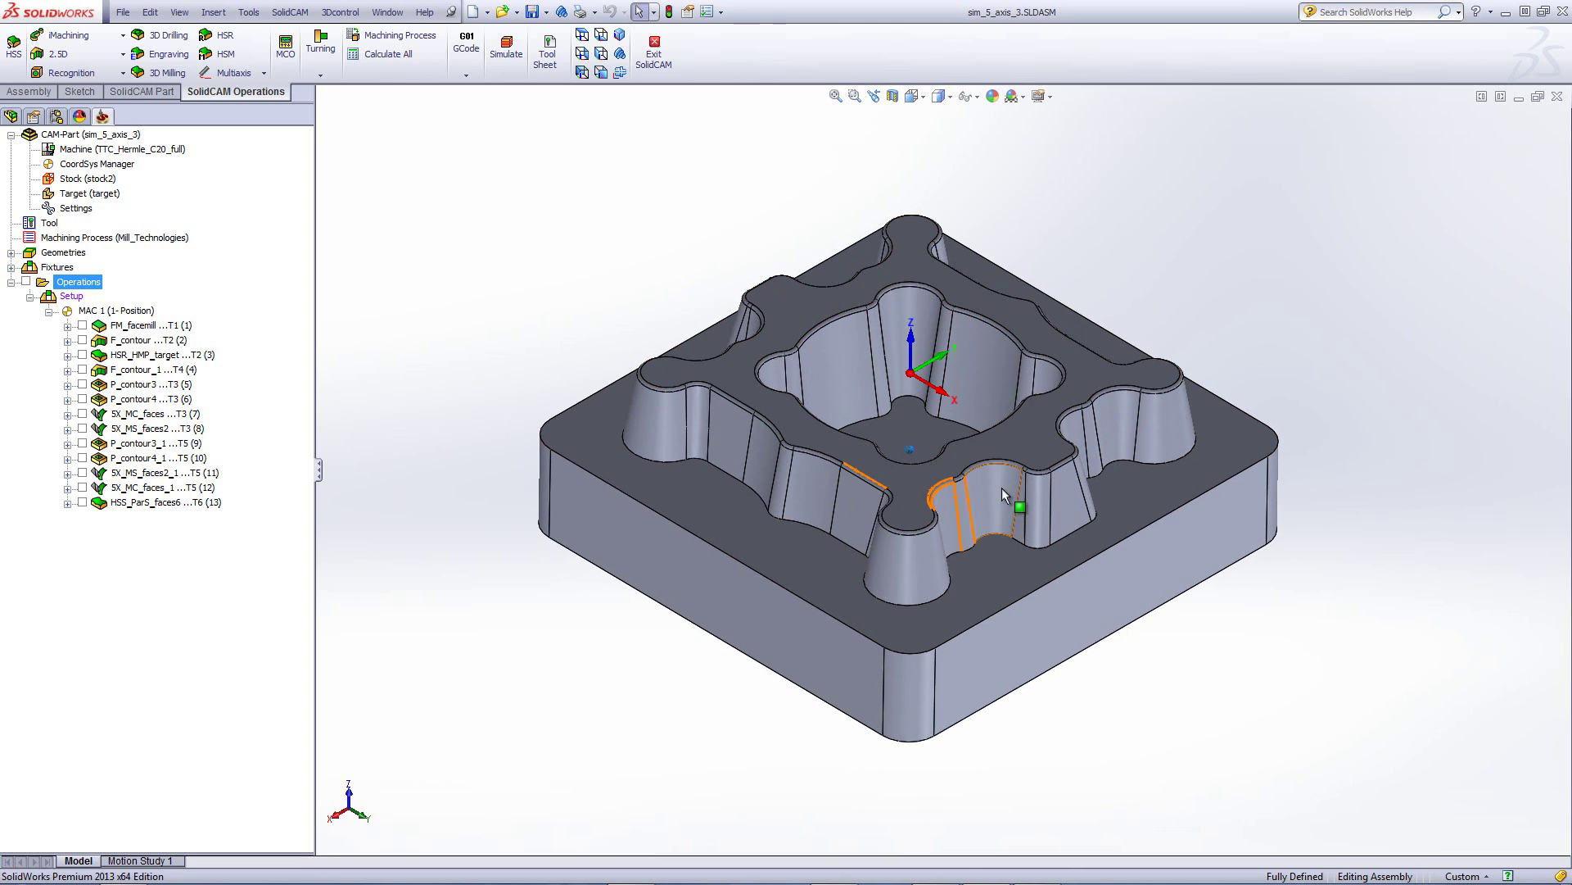
{"action": "left_click", "coordinate": [1097, 469]}
{"action": "key", "text": "Up"}
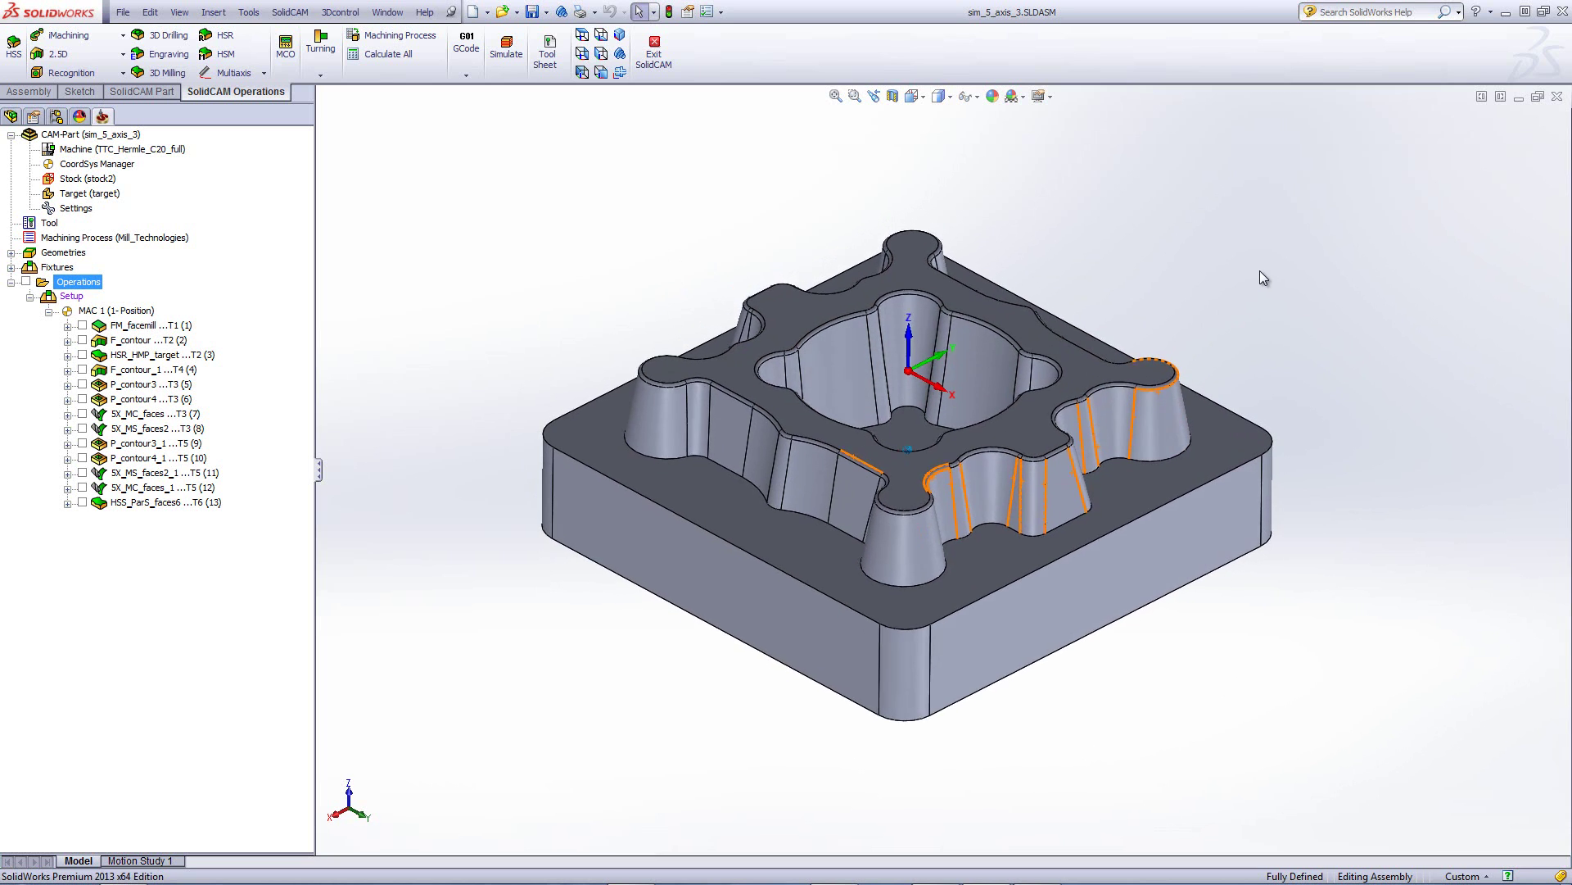
{"action": "key", "text": "Up"}
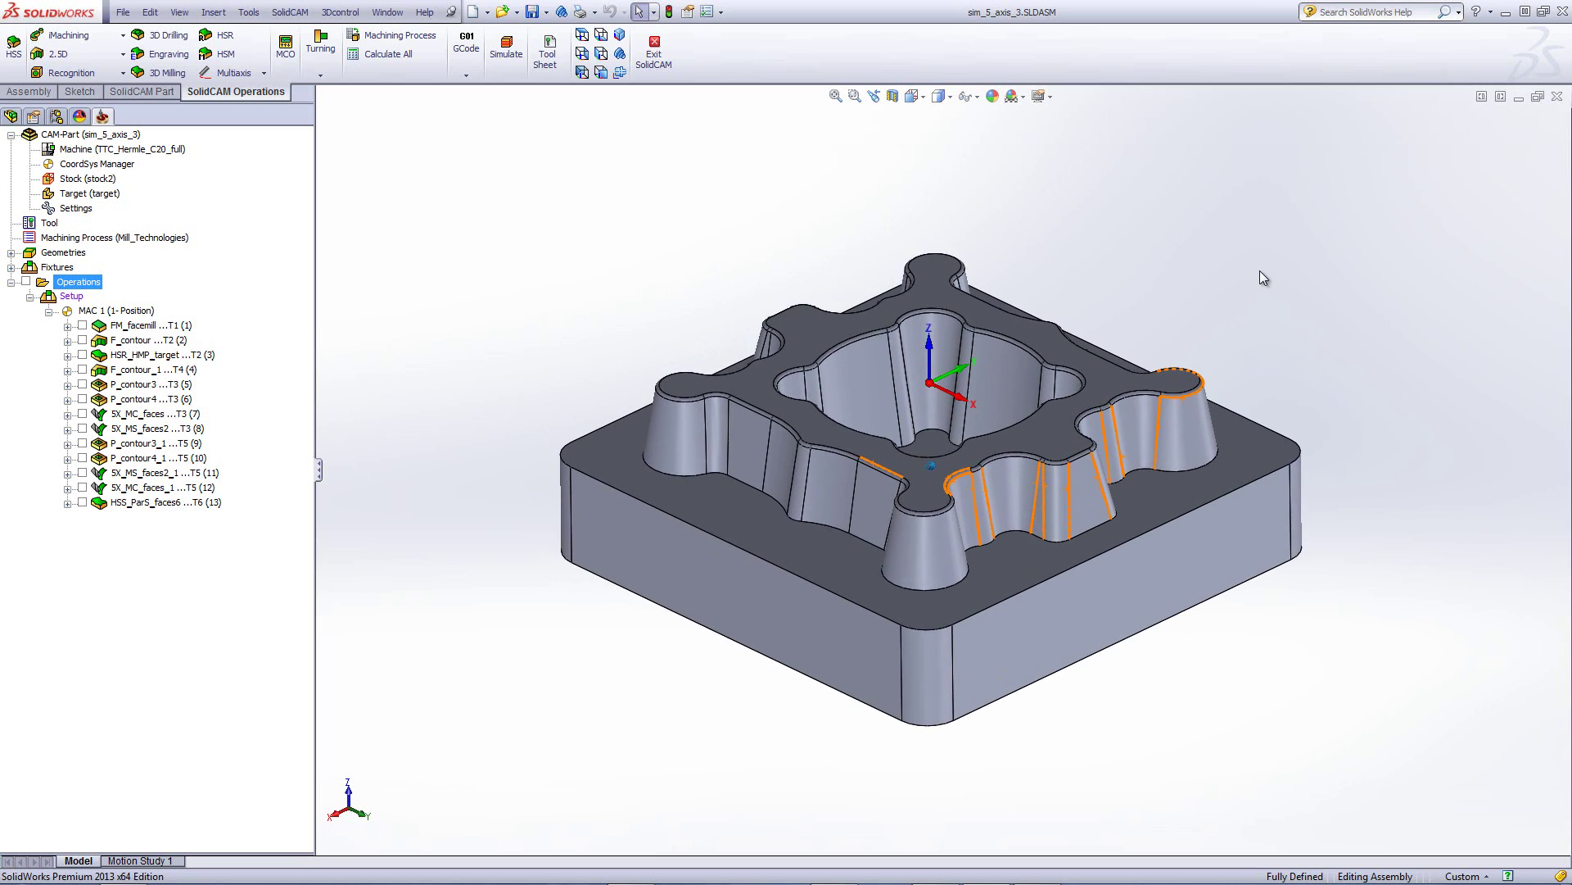
{"action": "key", "text": "Down"}
{"action": "key", "text": "z"}
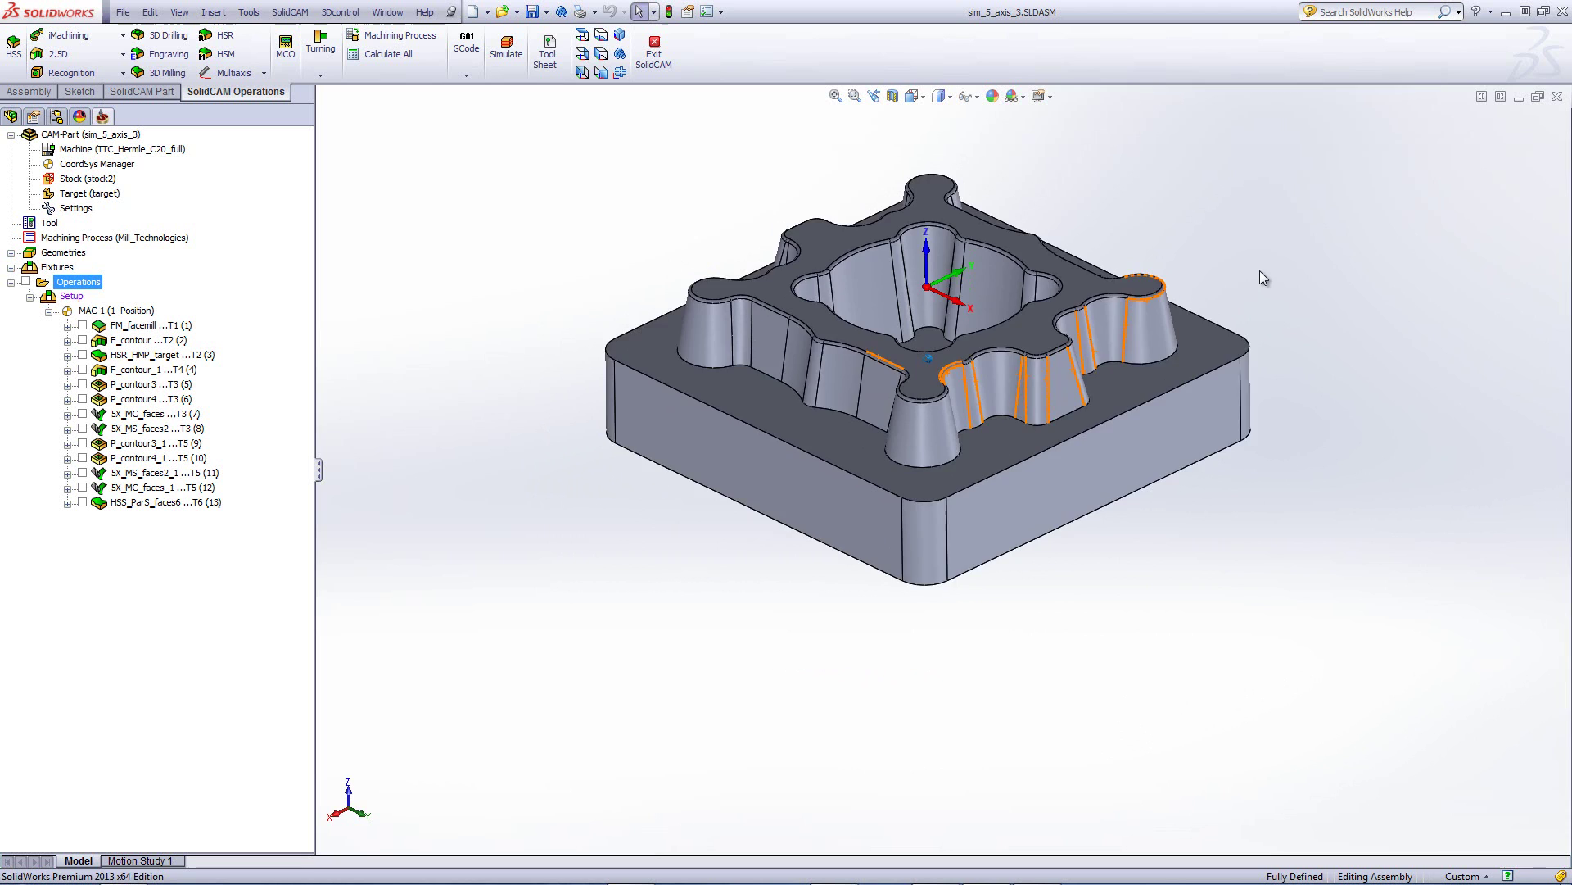
{"action": "key", "text": "shift+z"}
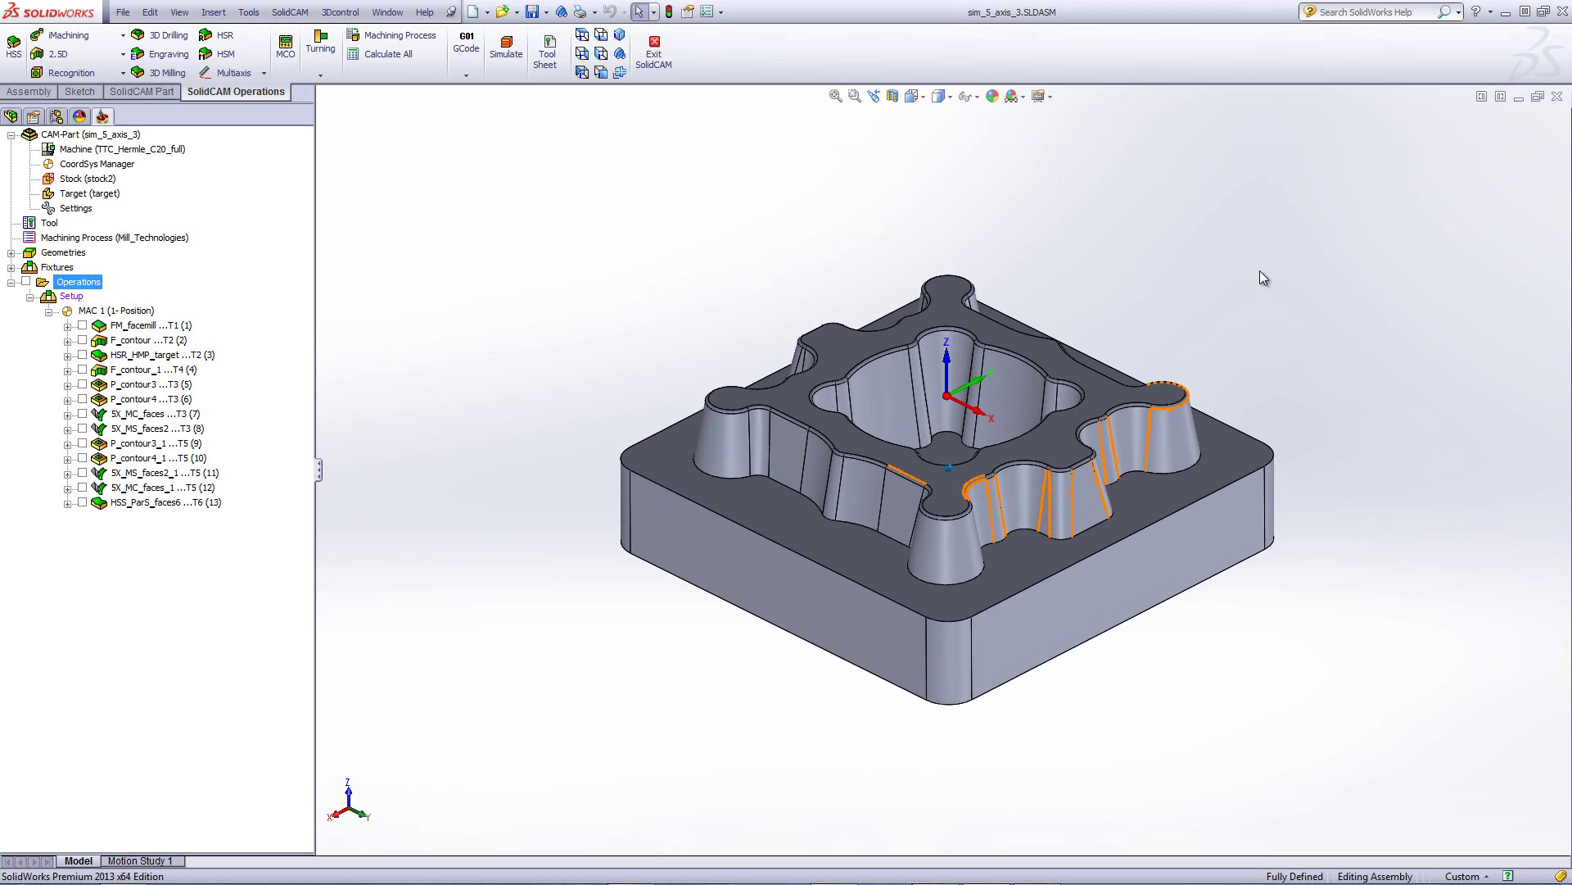
{"action": "key", "text": "Left"}
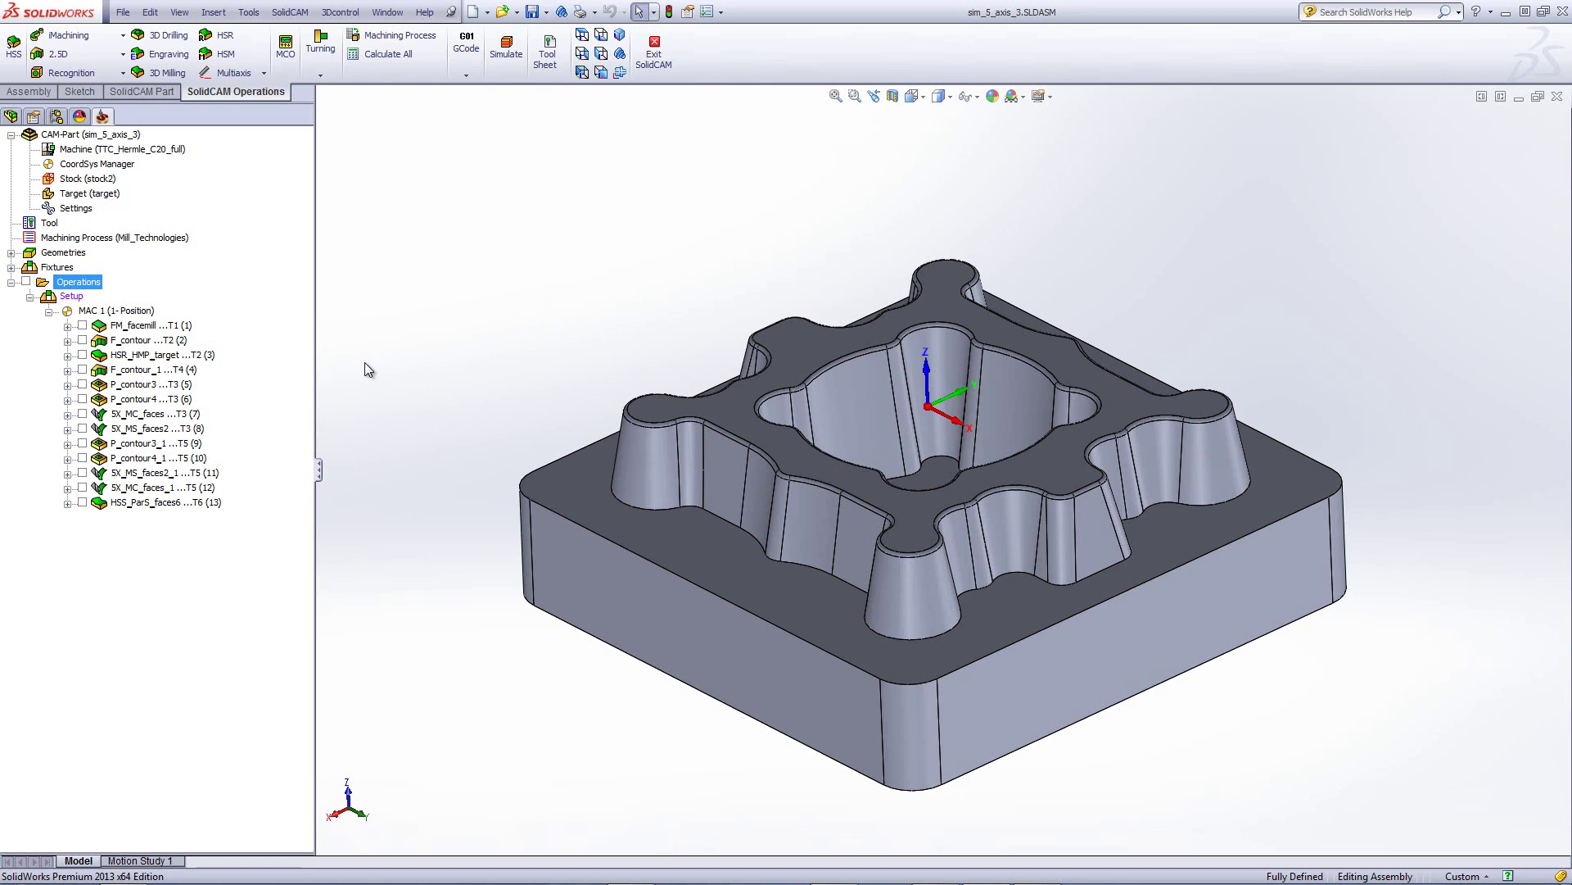
Show toolpaths for FM_facemill, F_contour, HSR_HMP_target, F_contour_1, P_contour3, P_contour4, then hide them all.
{"action": "key", "text": "End"}
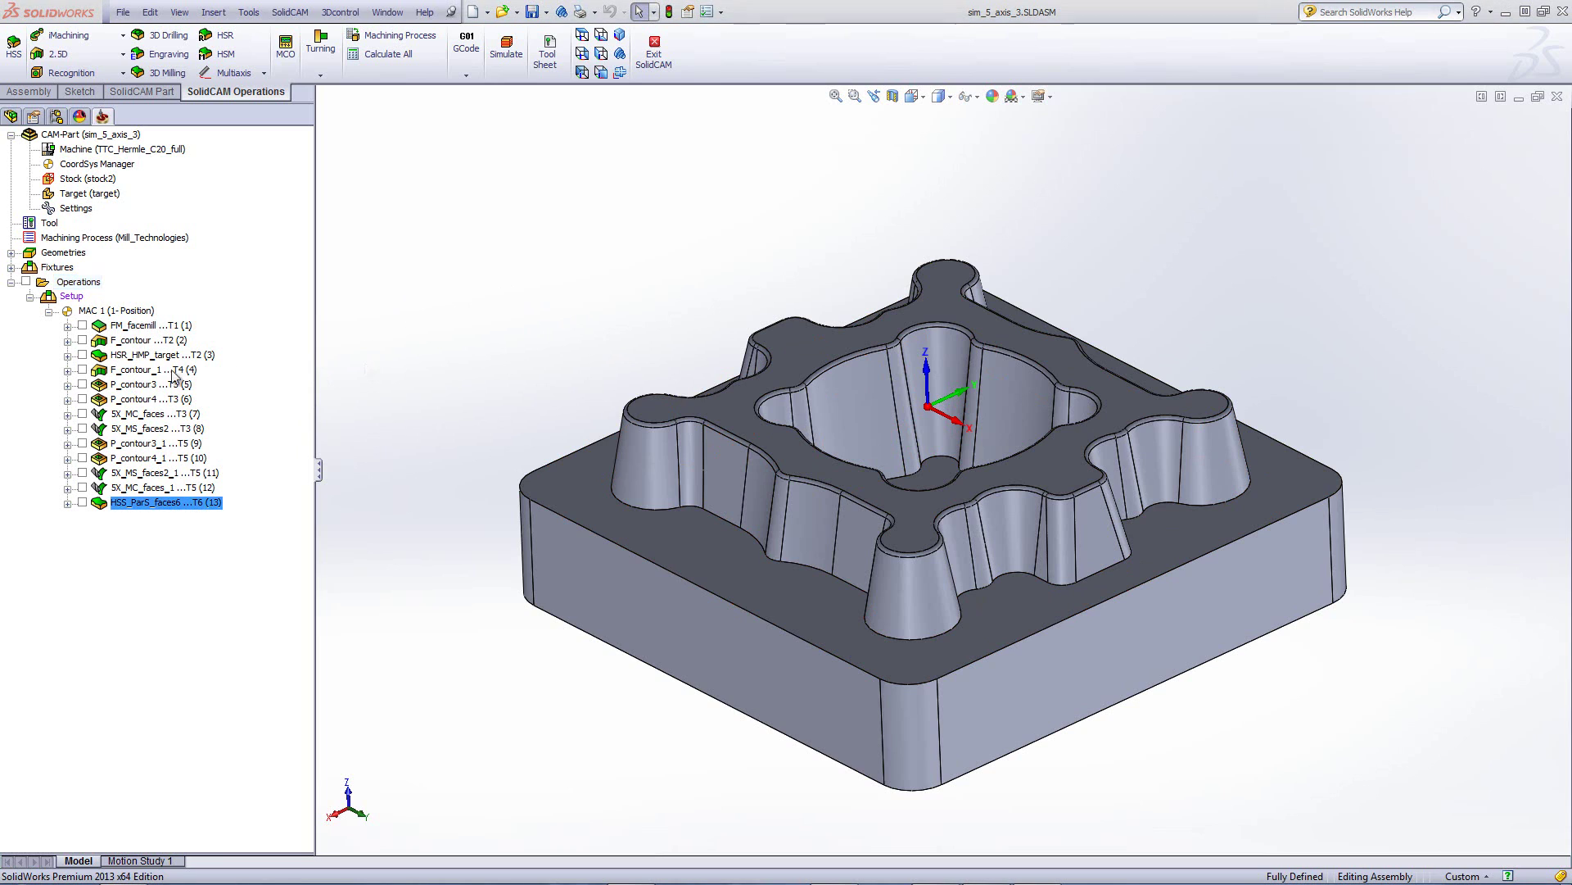
{"action": "left_click", "coordinate": [82, 326]}
{"action": "left_click", "coordinate": [82, 341]}
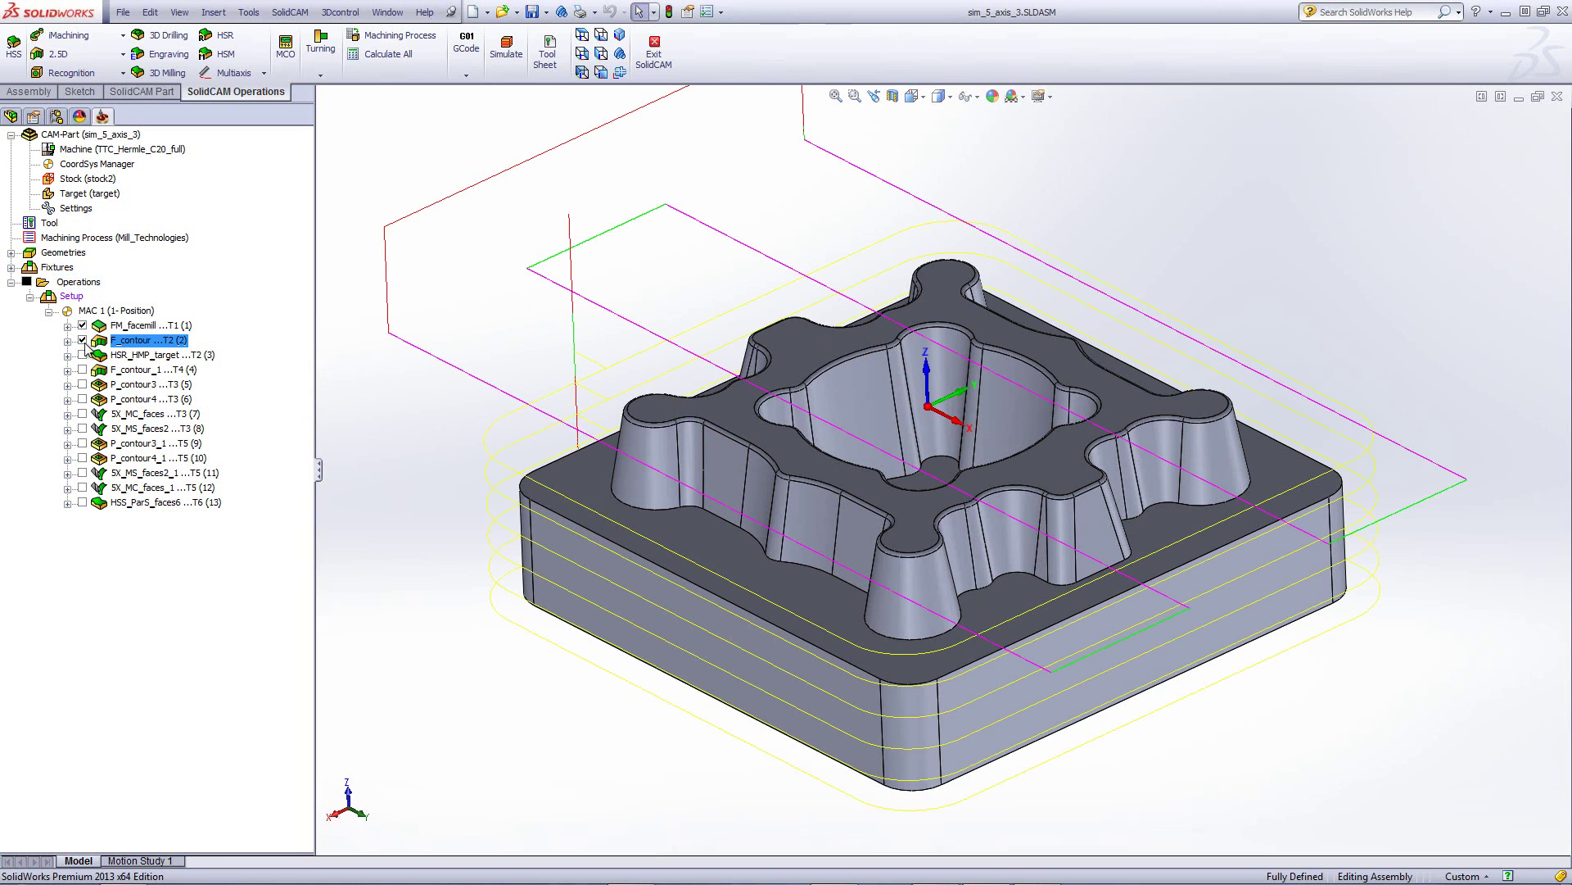
{"action": "left_click", "coordinate": [82, 355]}
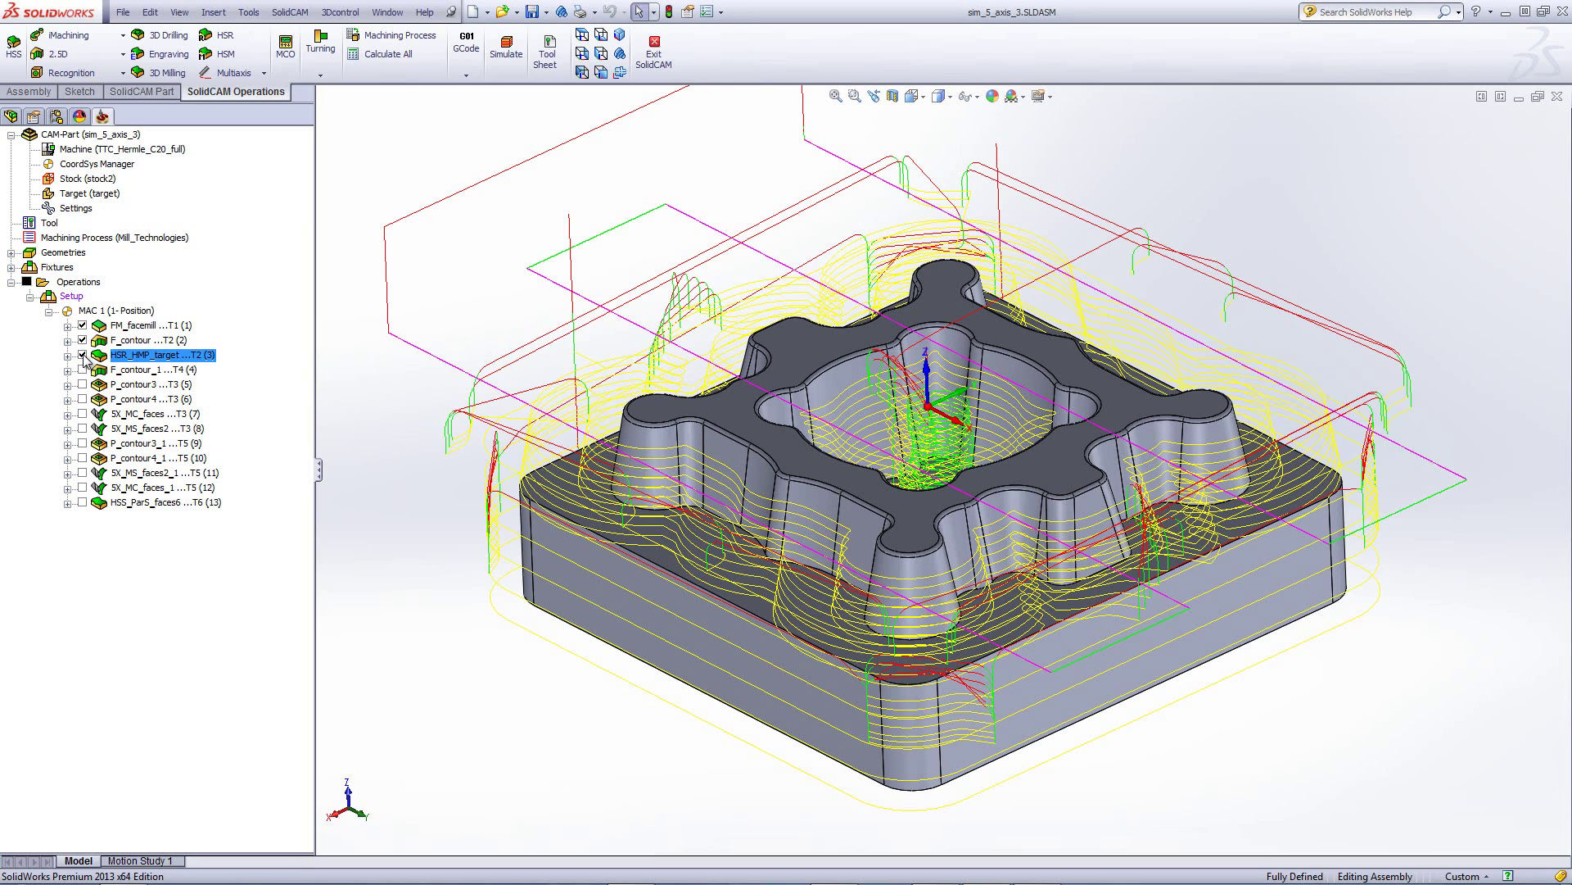
{"action": "left_click", "coordinate": [82, 370]}
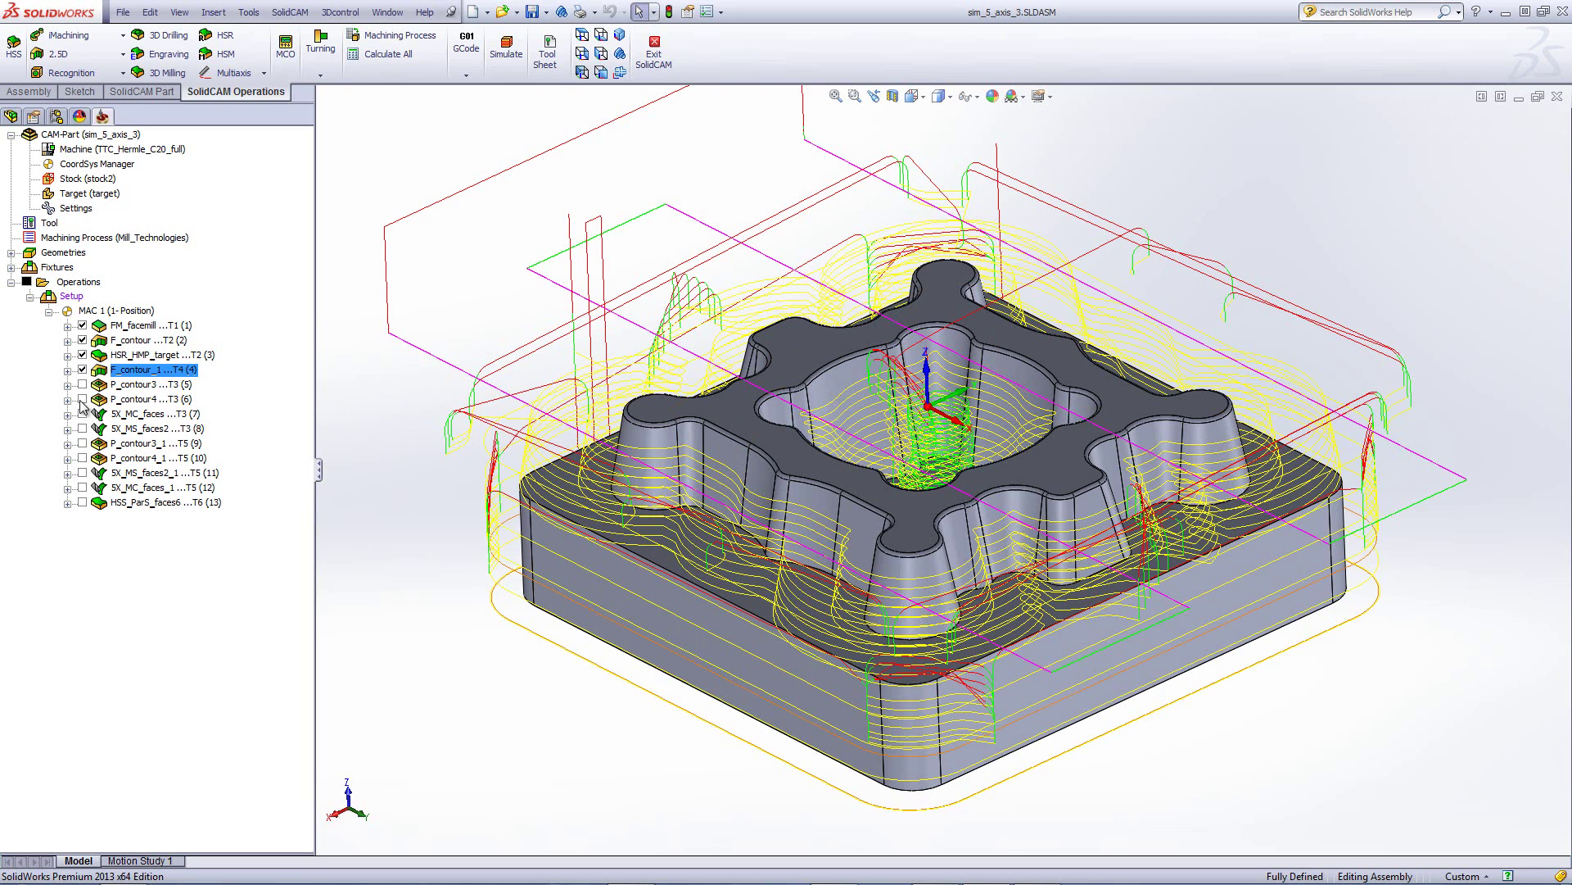
{"action": "left_click", "coordinate": [82, 385]}
{"action": "left_click", "coordinate": [82, 400]}
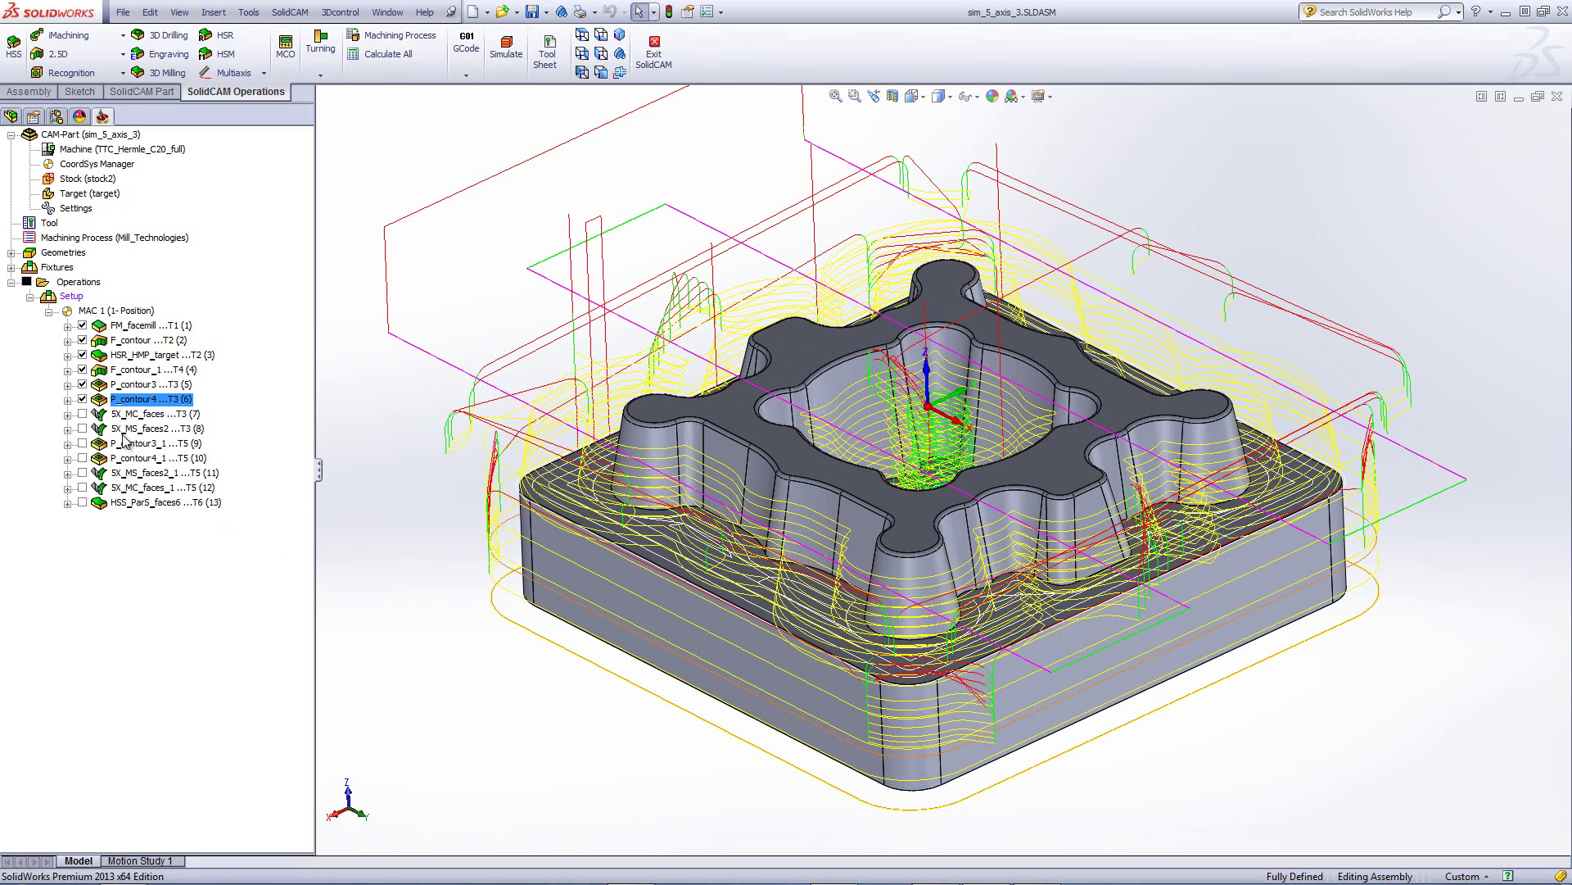
{"action": "left_click", "coordinate": [28, 282]}
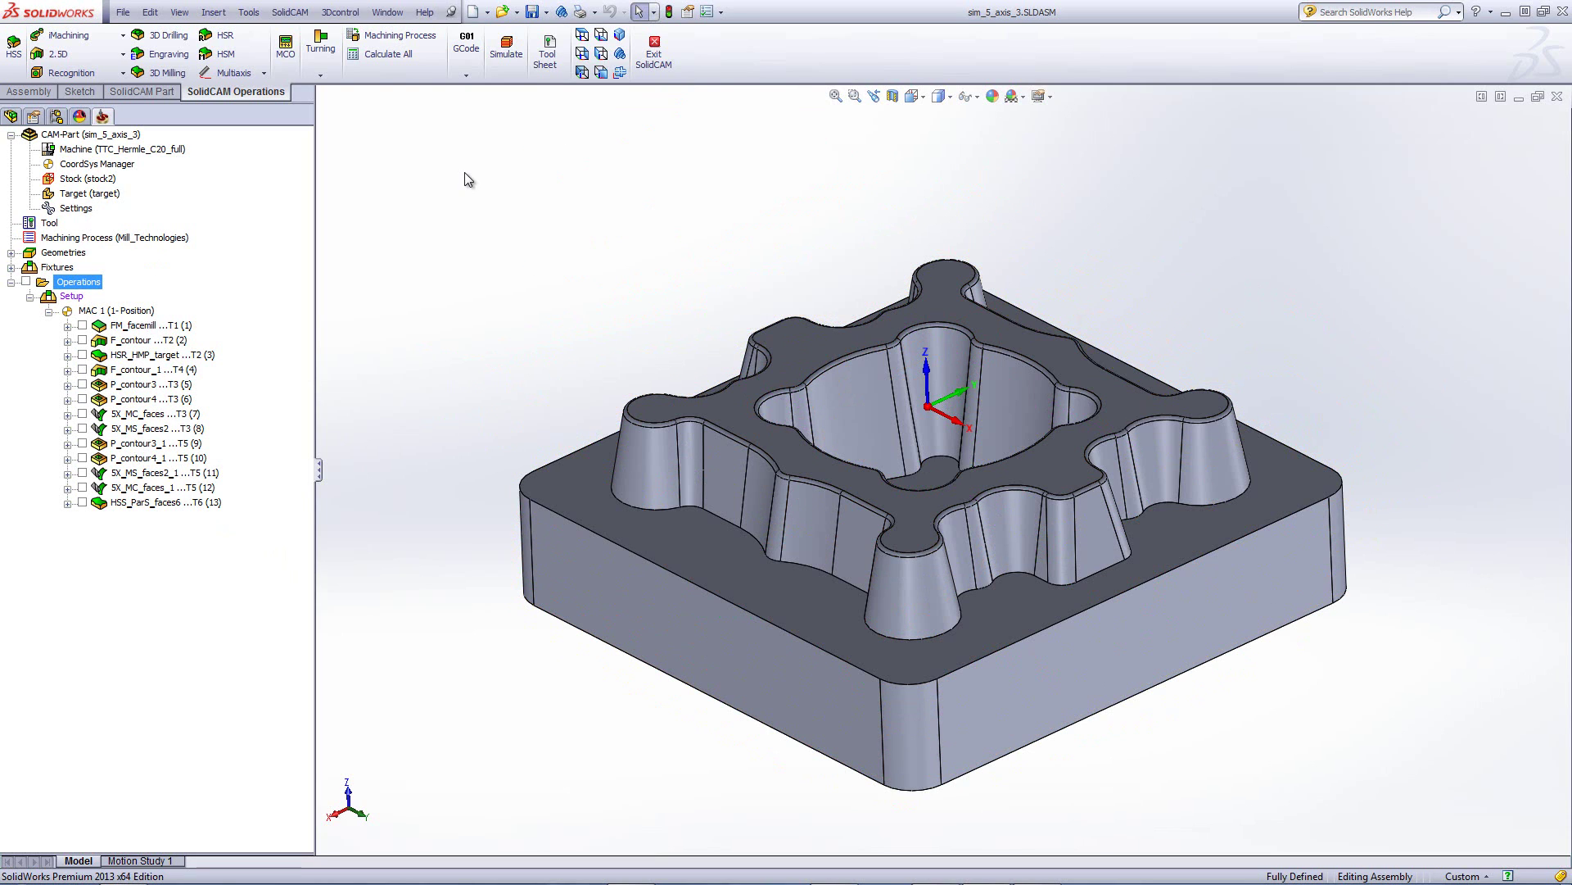
Open 5X_MC_faces and display its drive surface faces on the part.
{"action": "double_click", "coordinate": [155, 417]}
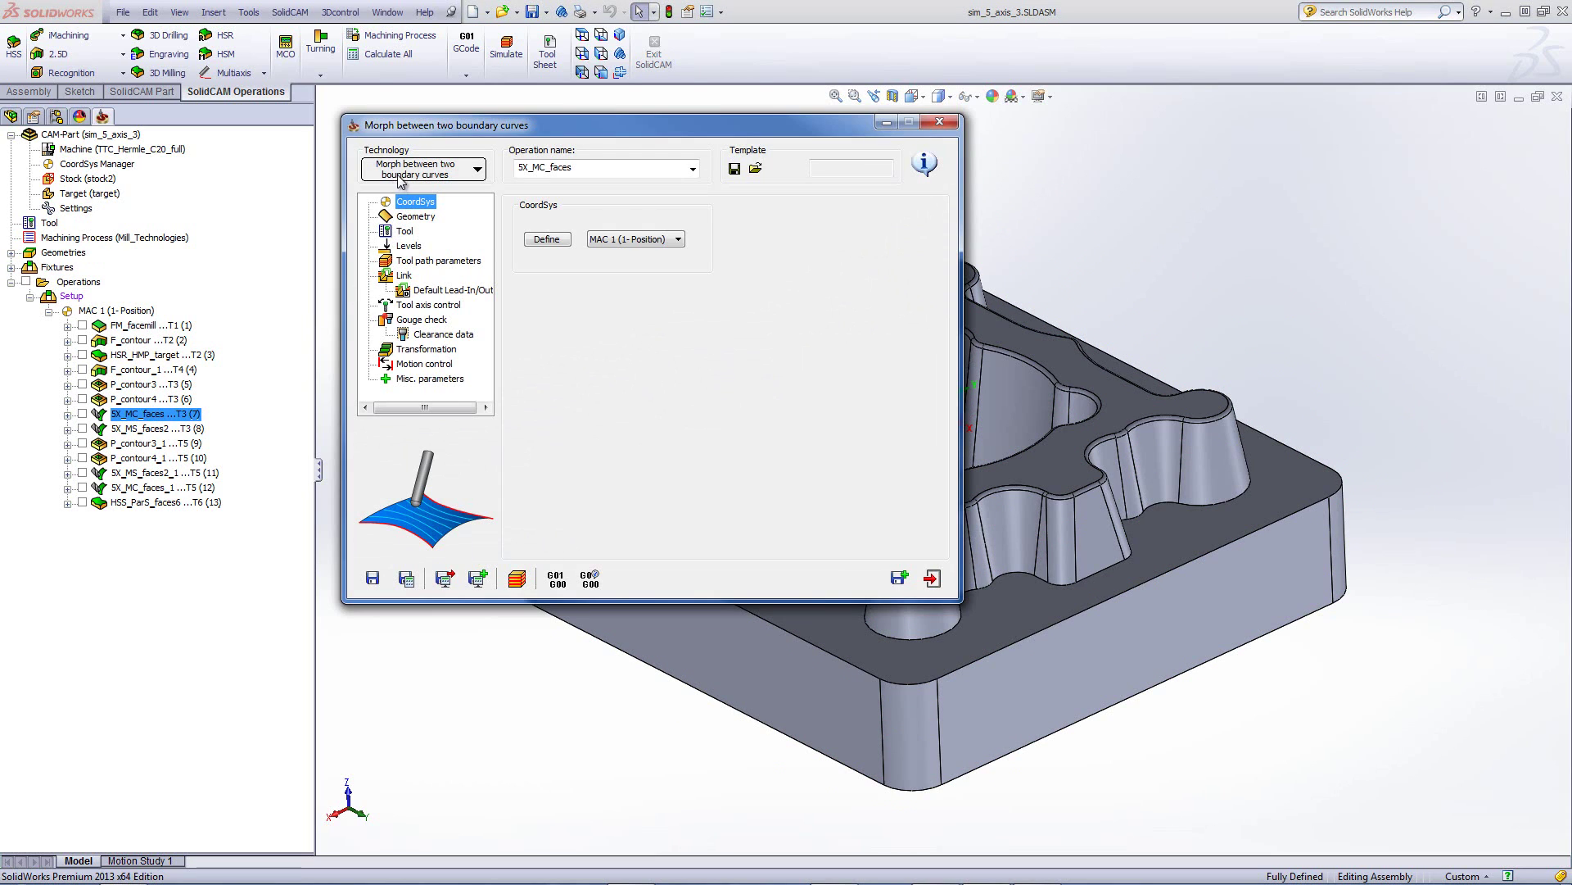
{"action": "left_click", "coordinate": [416, 217]}
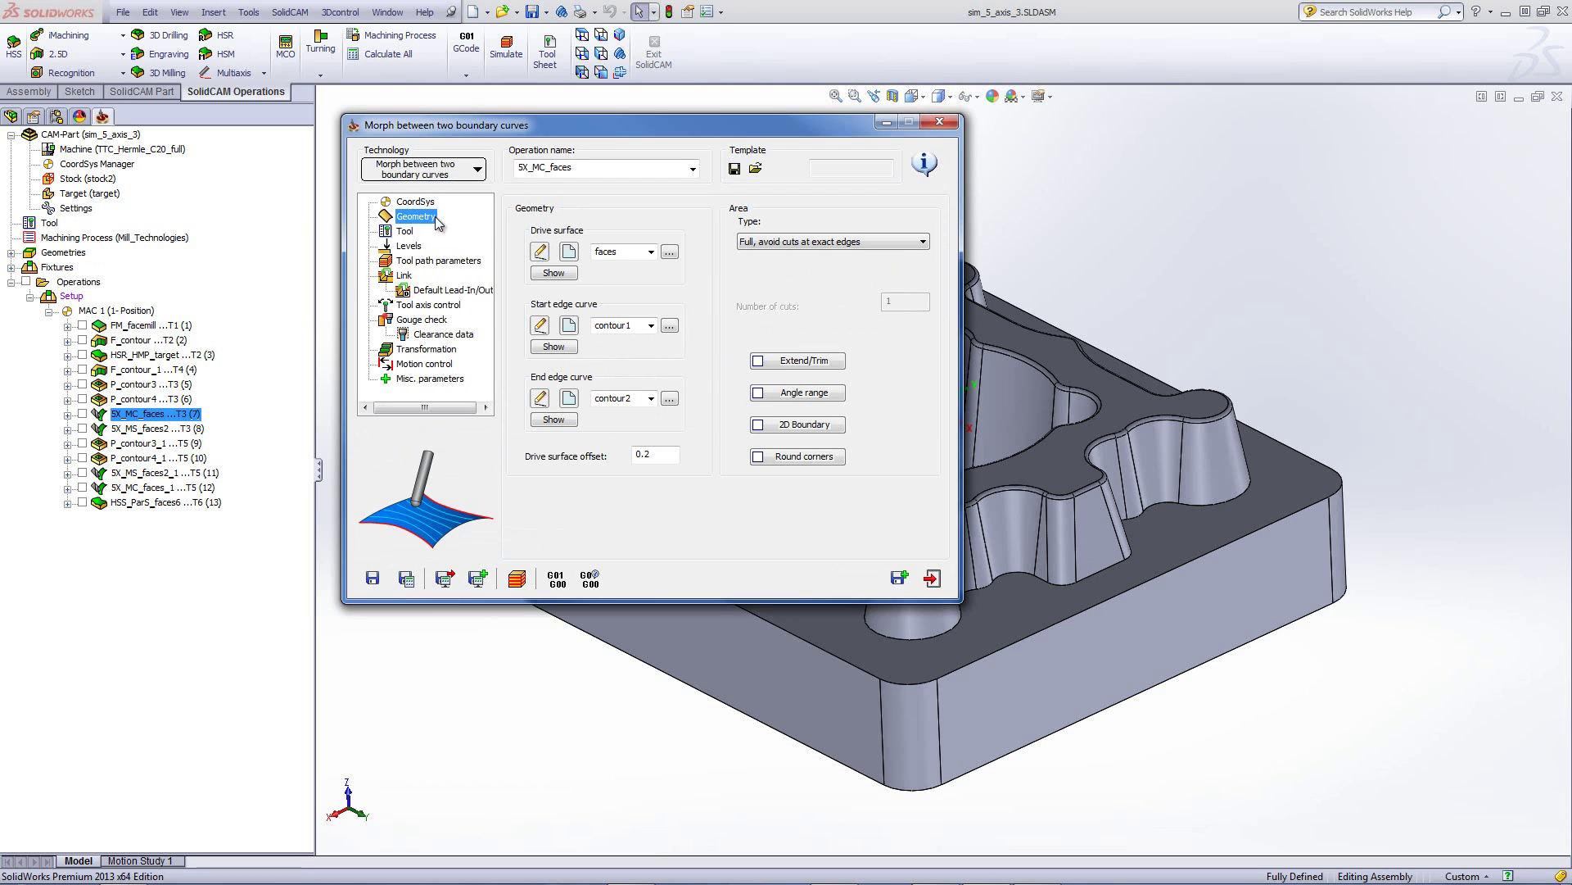
{"action": "left_click", "coordinate": [572, 278]}
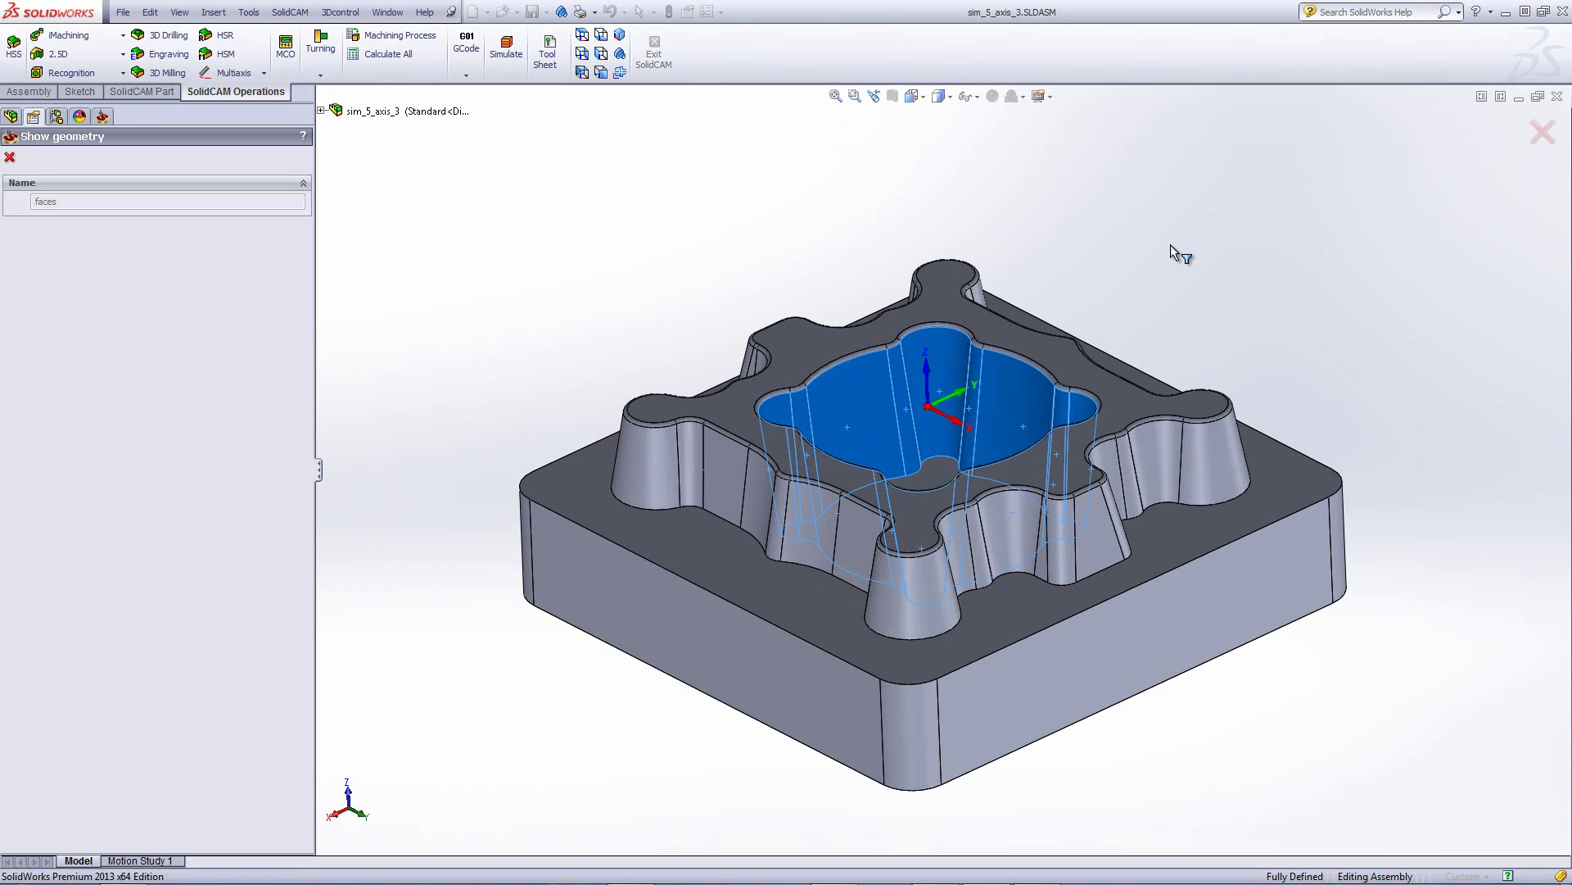
{"action": "middle_click_drag", "start_coordinate": [1173, 247], "coordinate": [639, 273]}
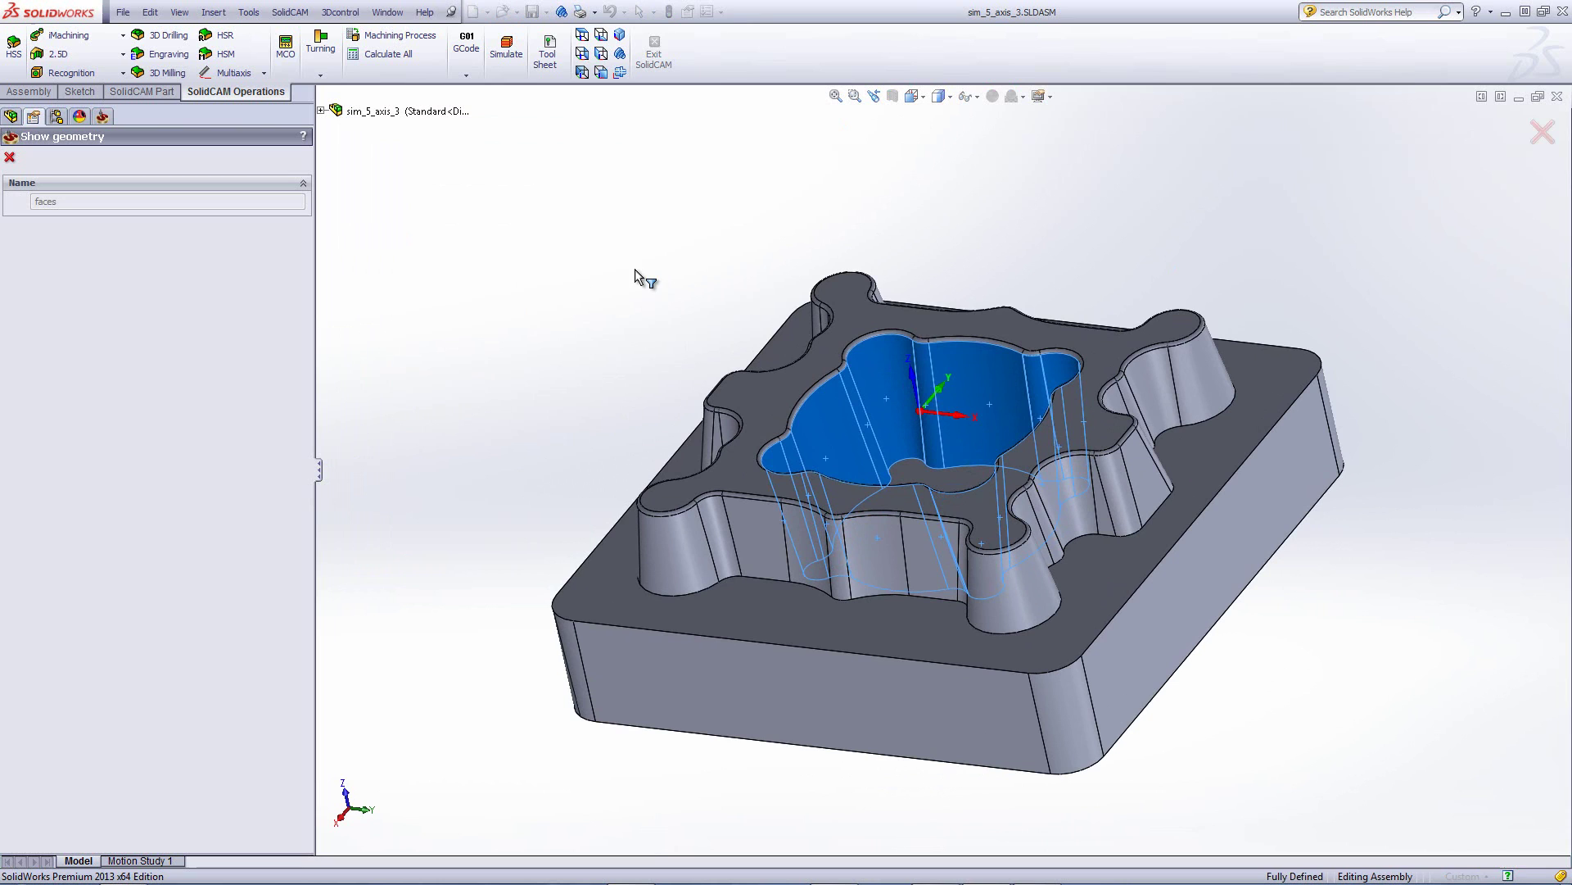
{"action": "left_click", "coordinate": [9, 156]}
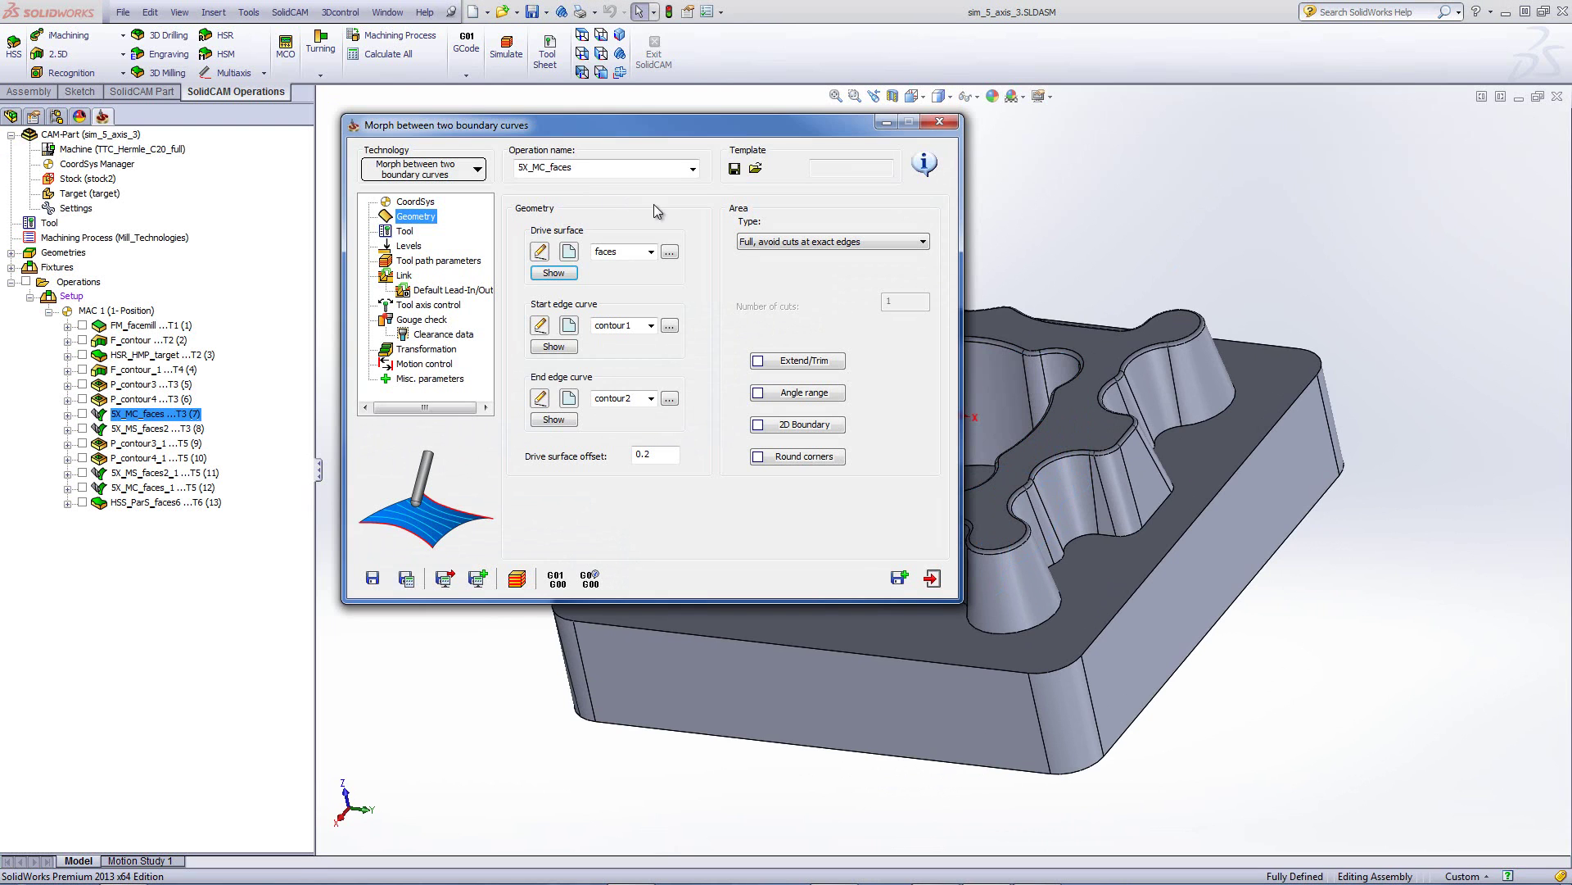
Display start curve contour1 and end curve contour2, then check the 8 mm end mill, tool 3.
{"action": "left_click", "coordinate": [553, 346]}
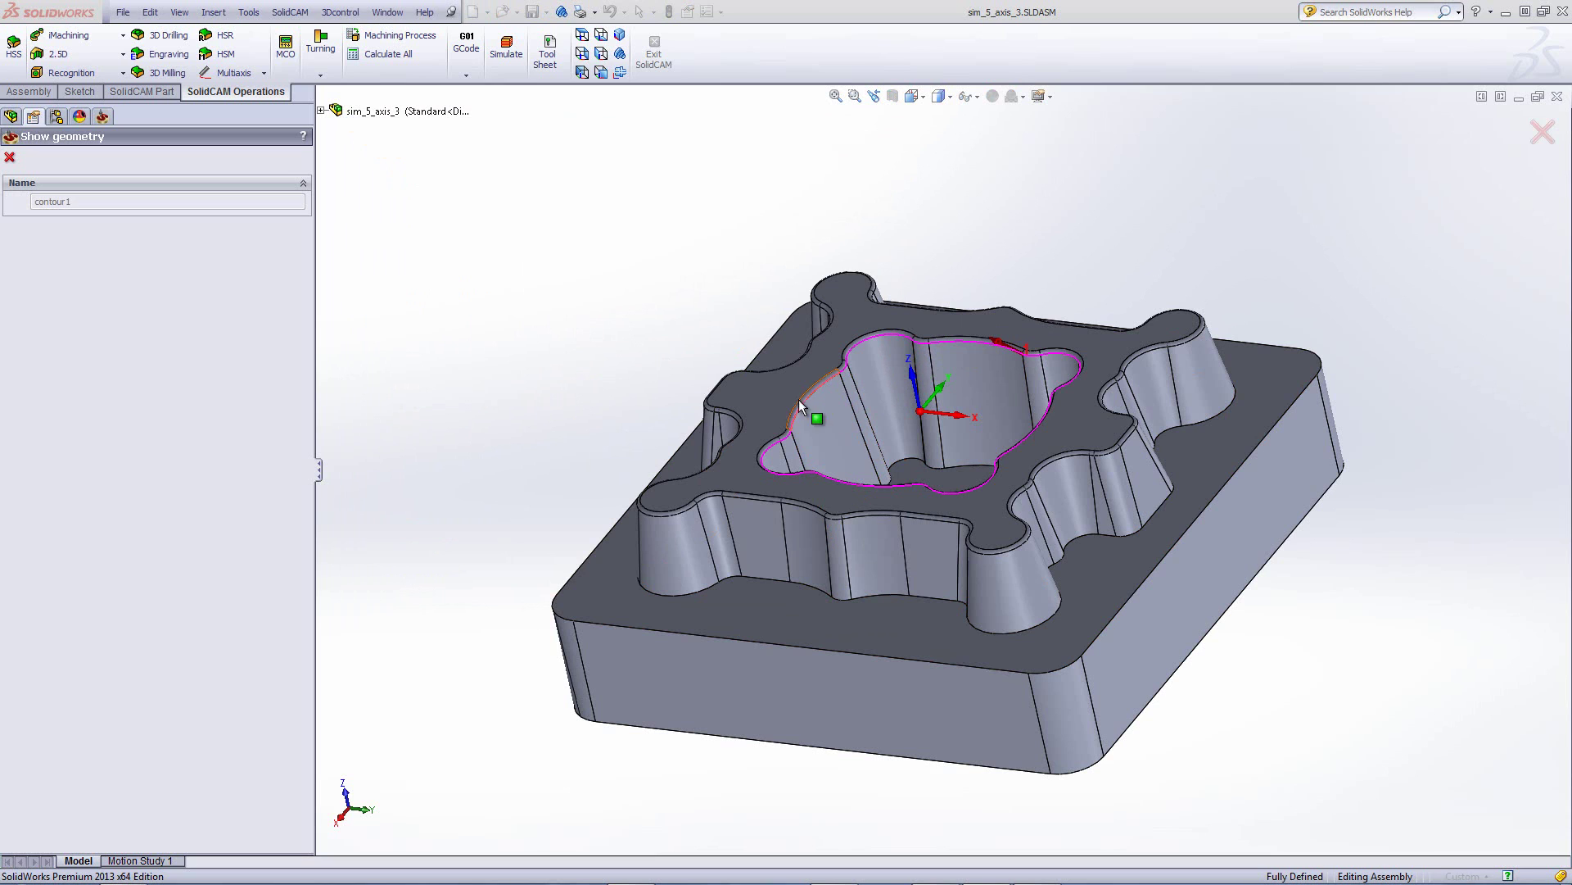
{"action": "left_click", "coordinate": [10, 157]}
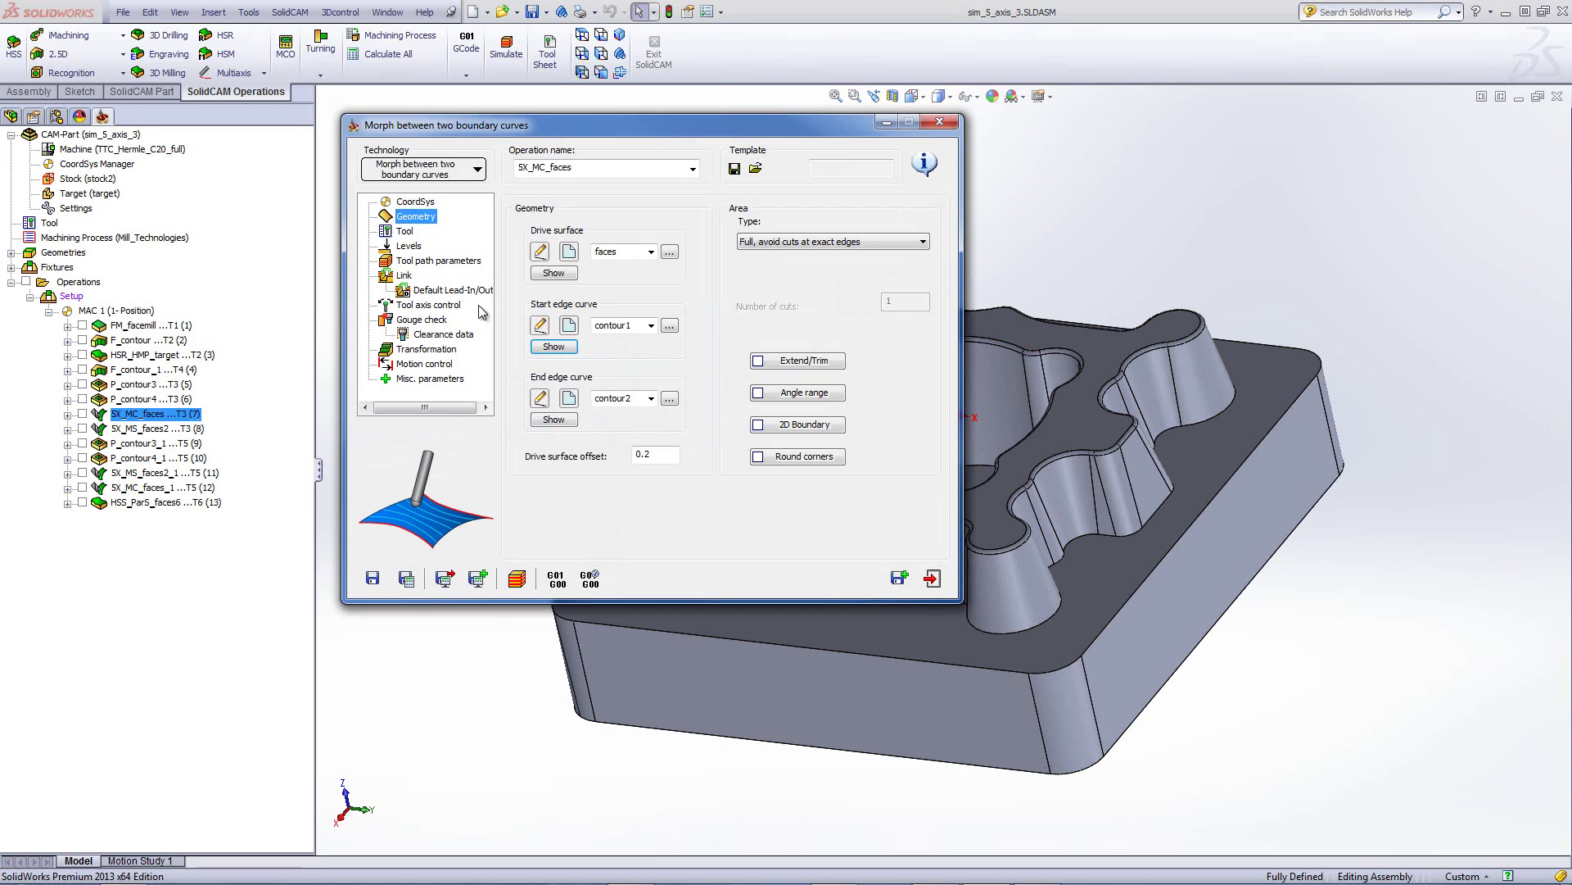
{"action": "left_click", "coordinate": [554, 419]}
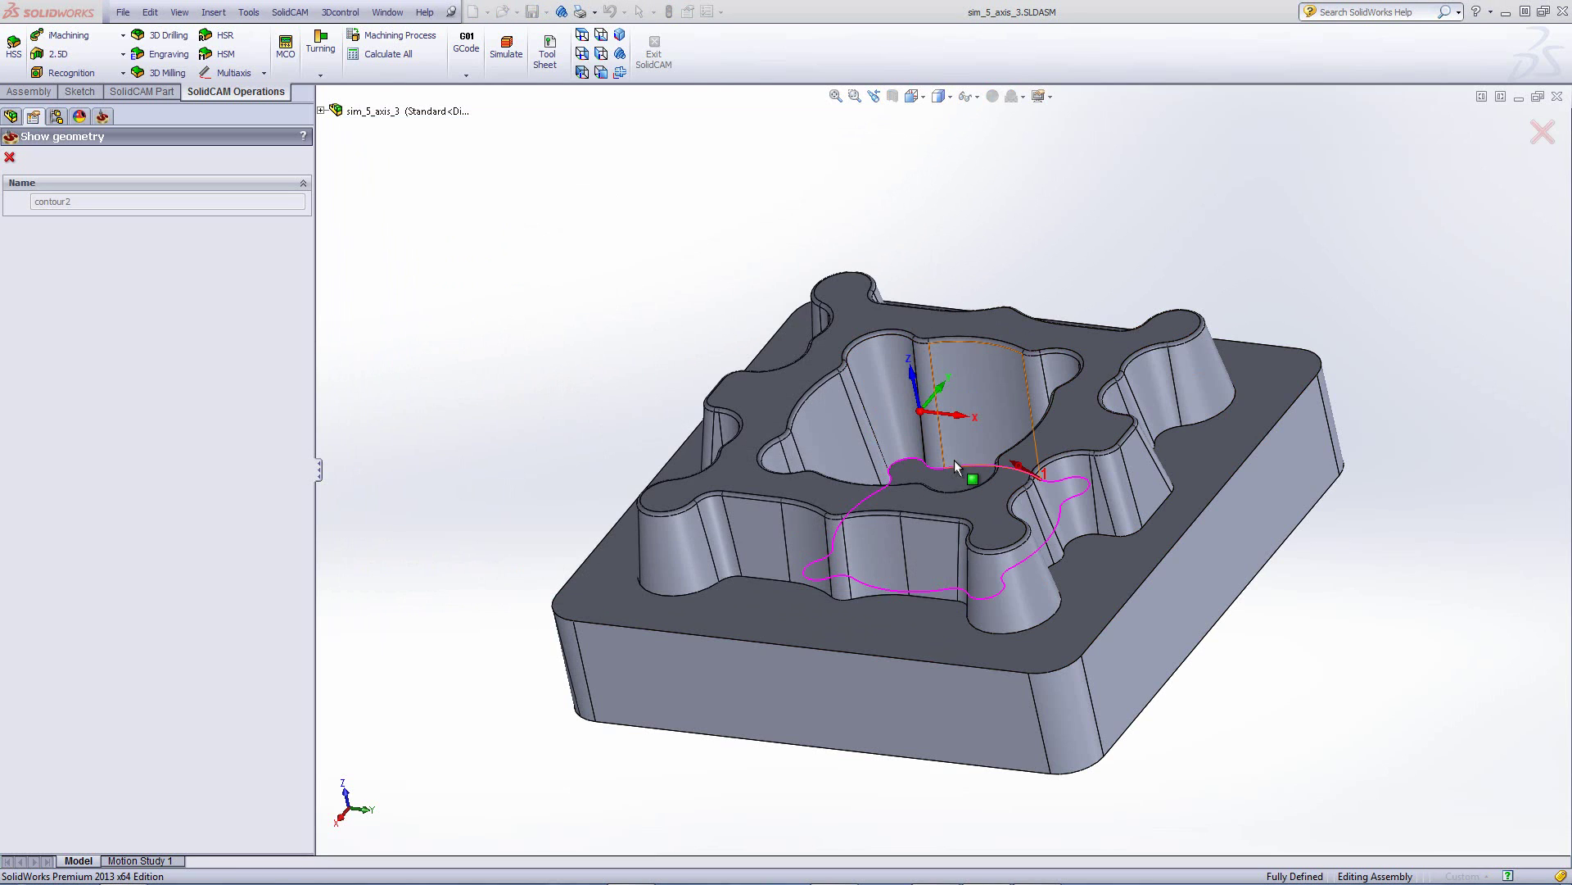
{"action": "left_click", "coordinate": [10, 157]}
{"action": "left_click", "coordinate": [407, 231]}
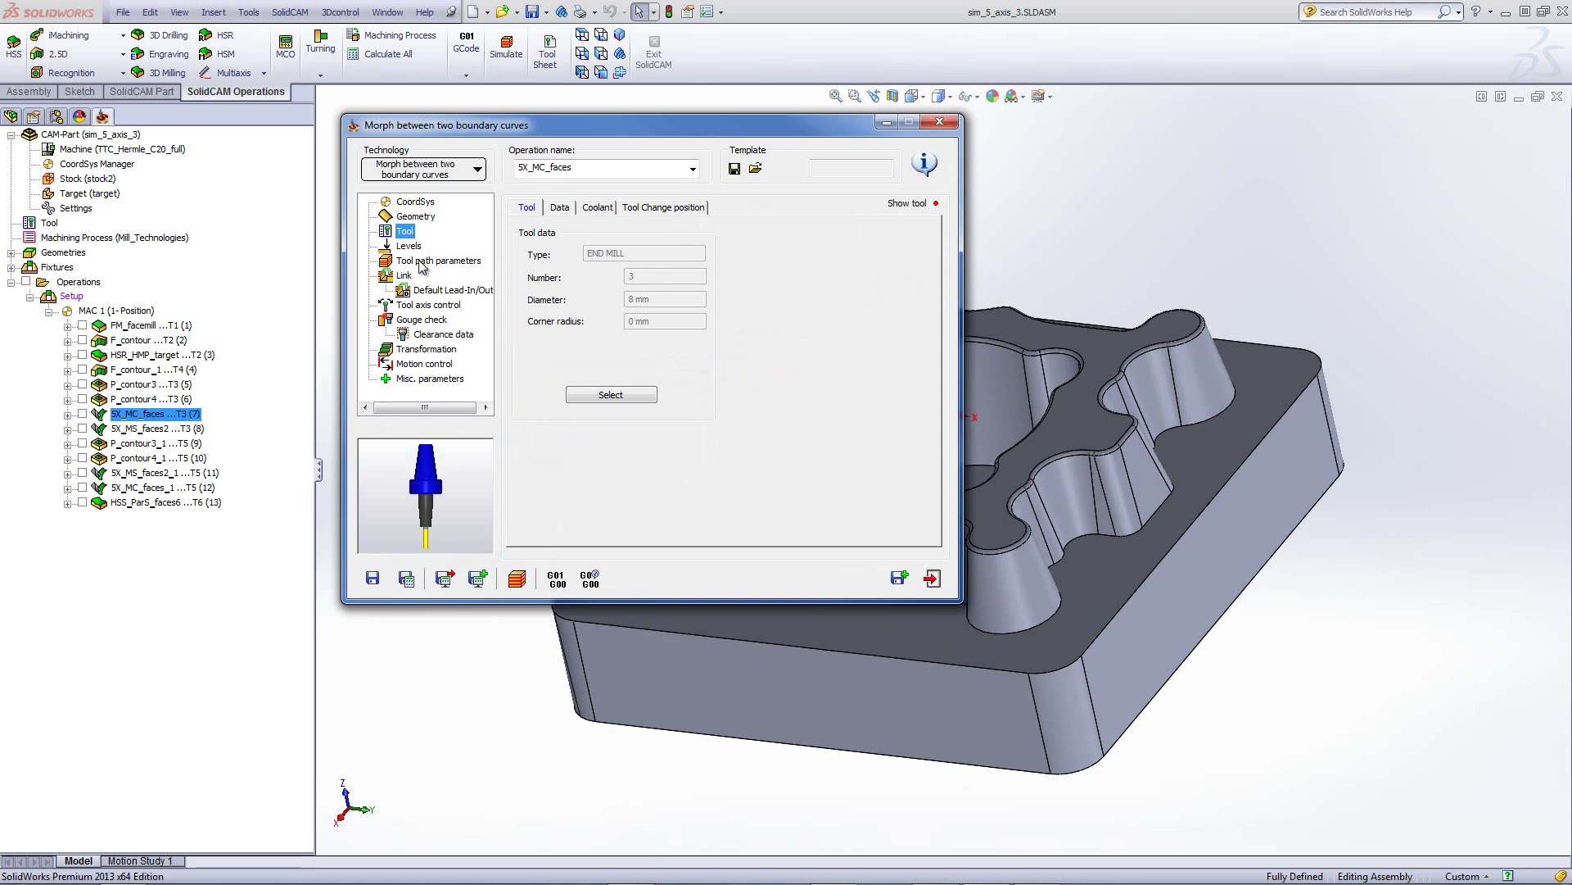
Check cut tolerance and step over, then the tool axis: tilted relative to cutting direction, 90° side tilt.
{"action": "left_click", "coordinate": [422, 262]}
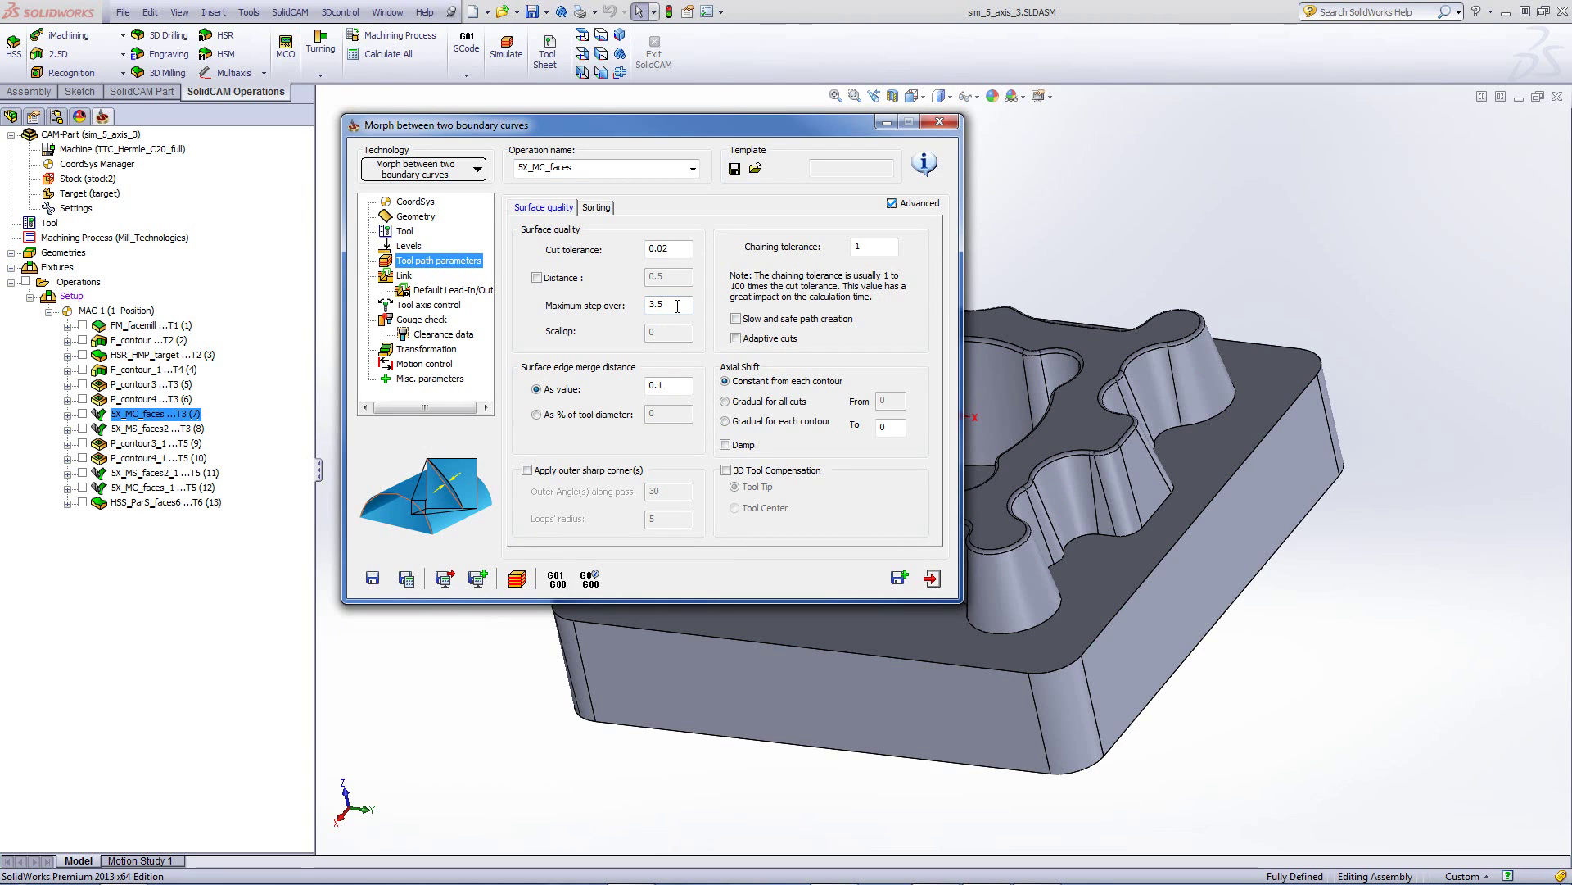
{"action": "left_click", "coordinate": [426, 308]}
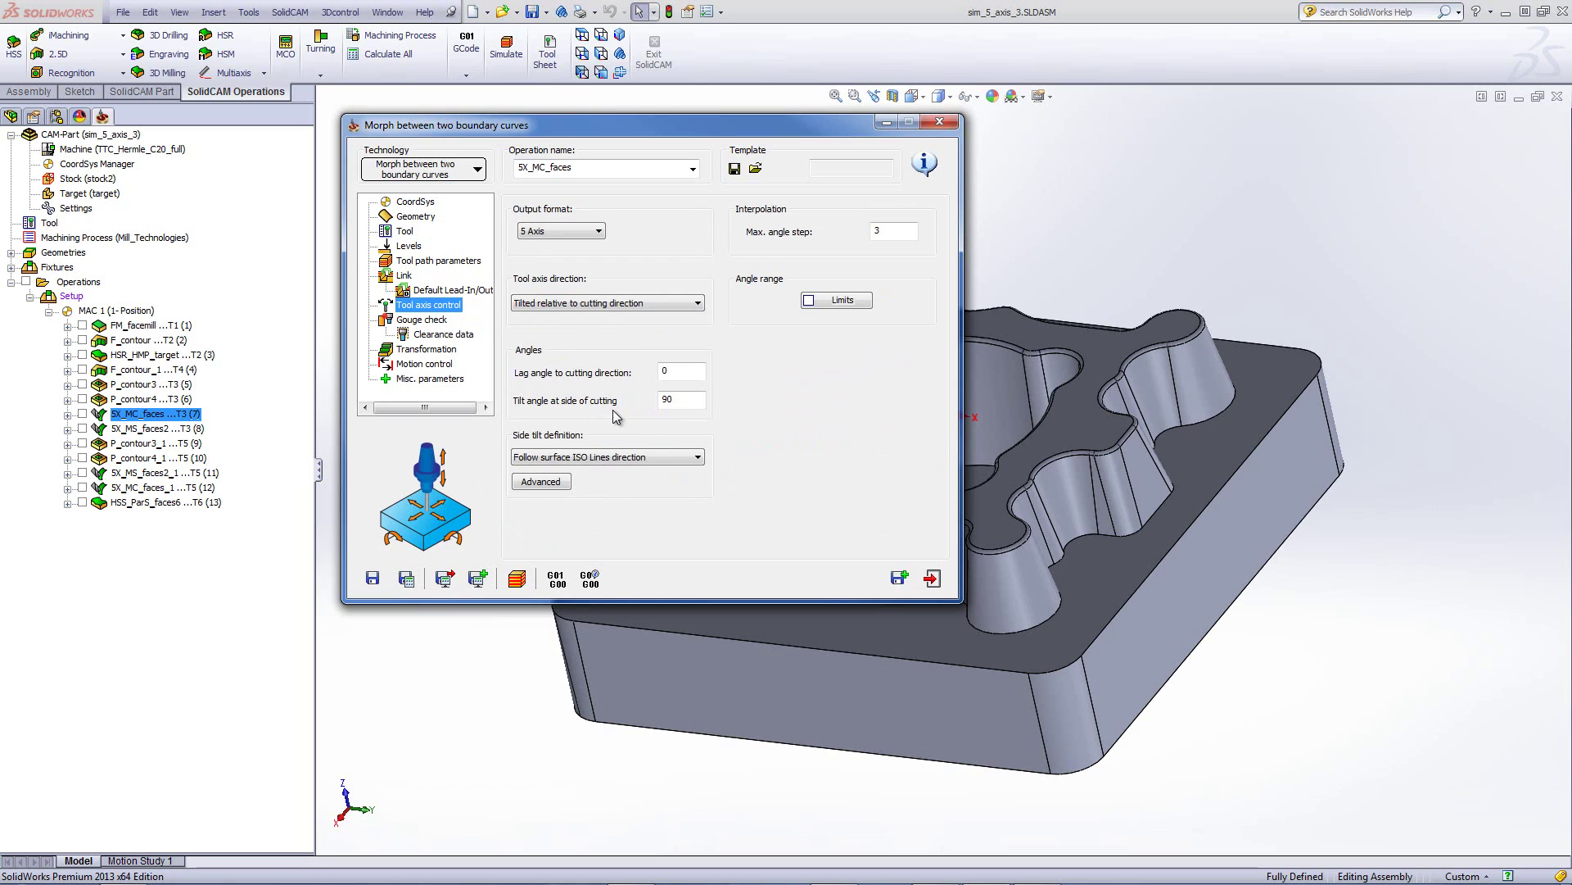
{"action": "left_click", "coordinate": [687, 400]}
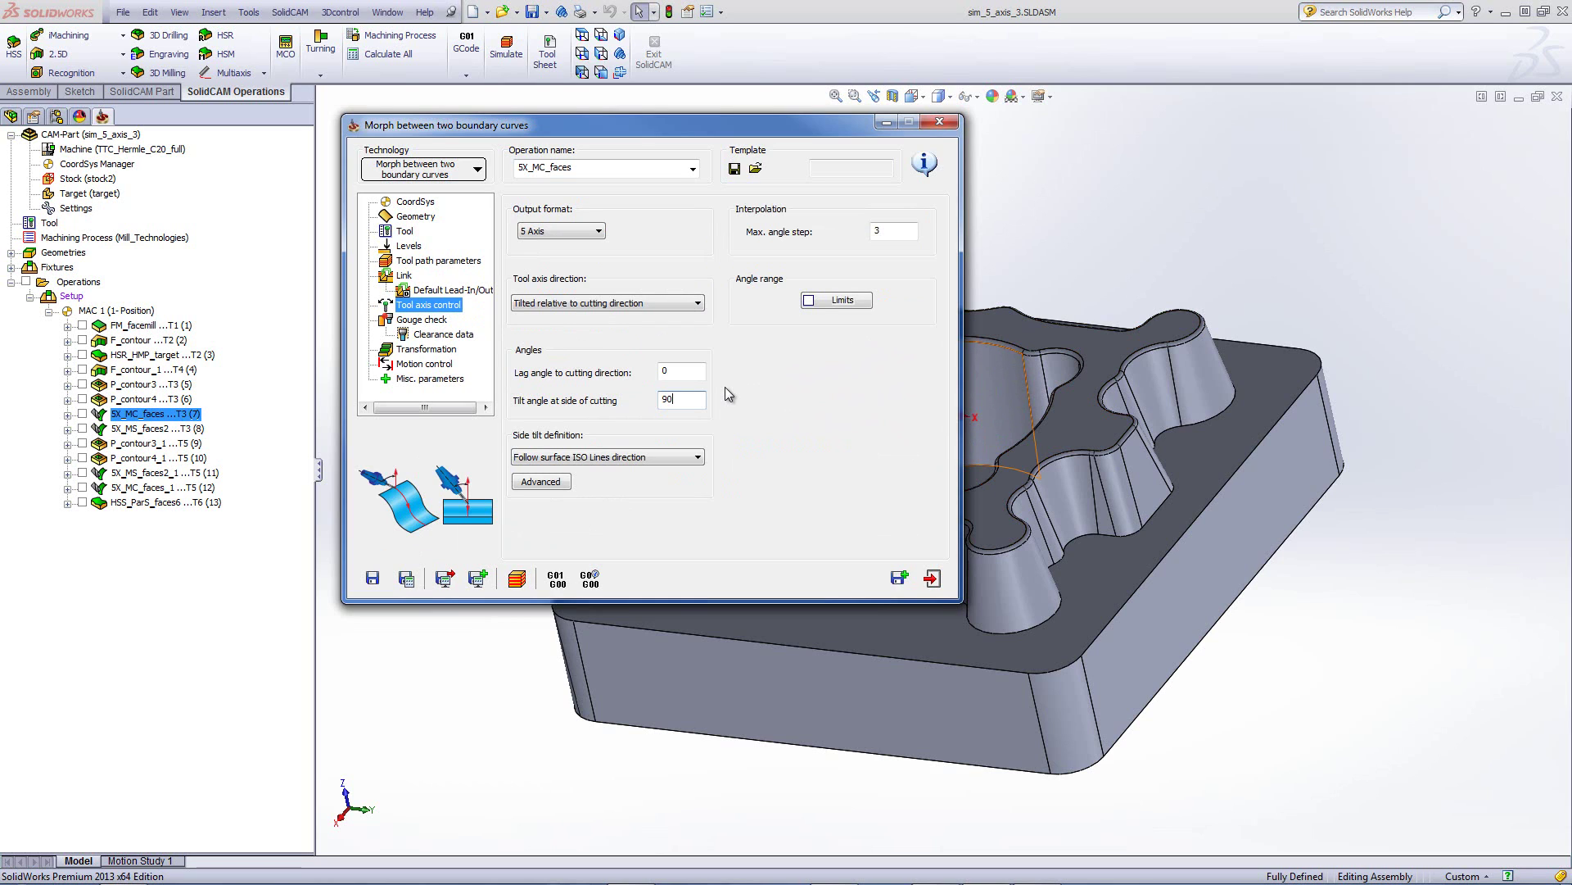
Display the faces1 gouge-check surfaces, then launch the 5X_MC_faces simulation.
{"action": "left_click", "coordinate": [423, 323]}
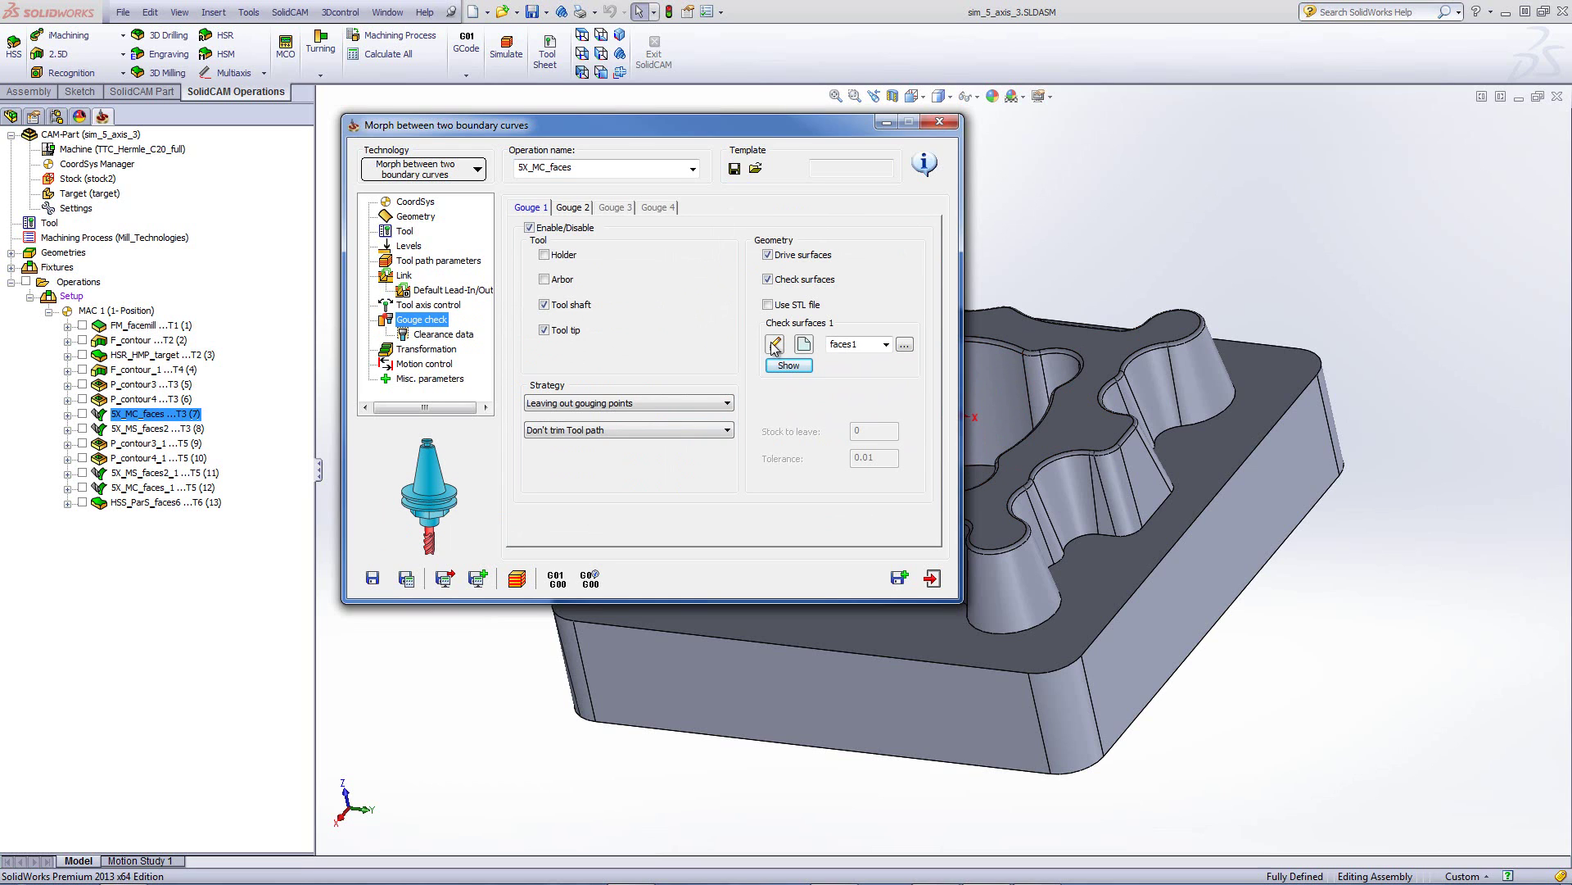
{"action": "left_click", "coordinate": [787, 365]}
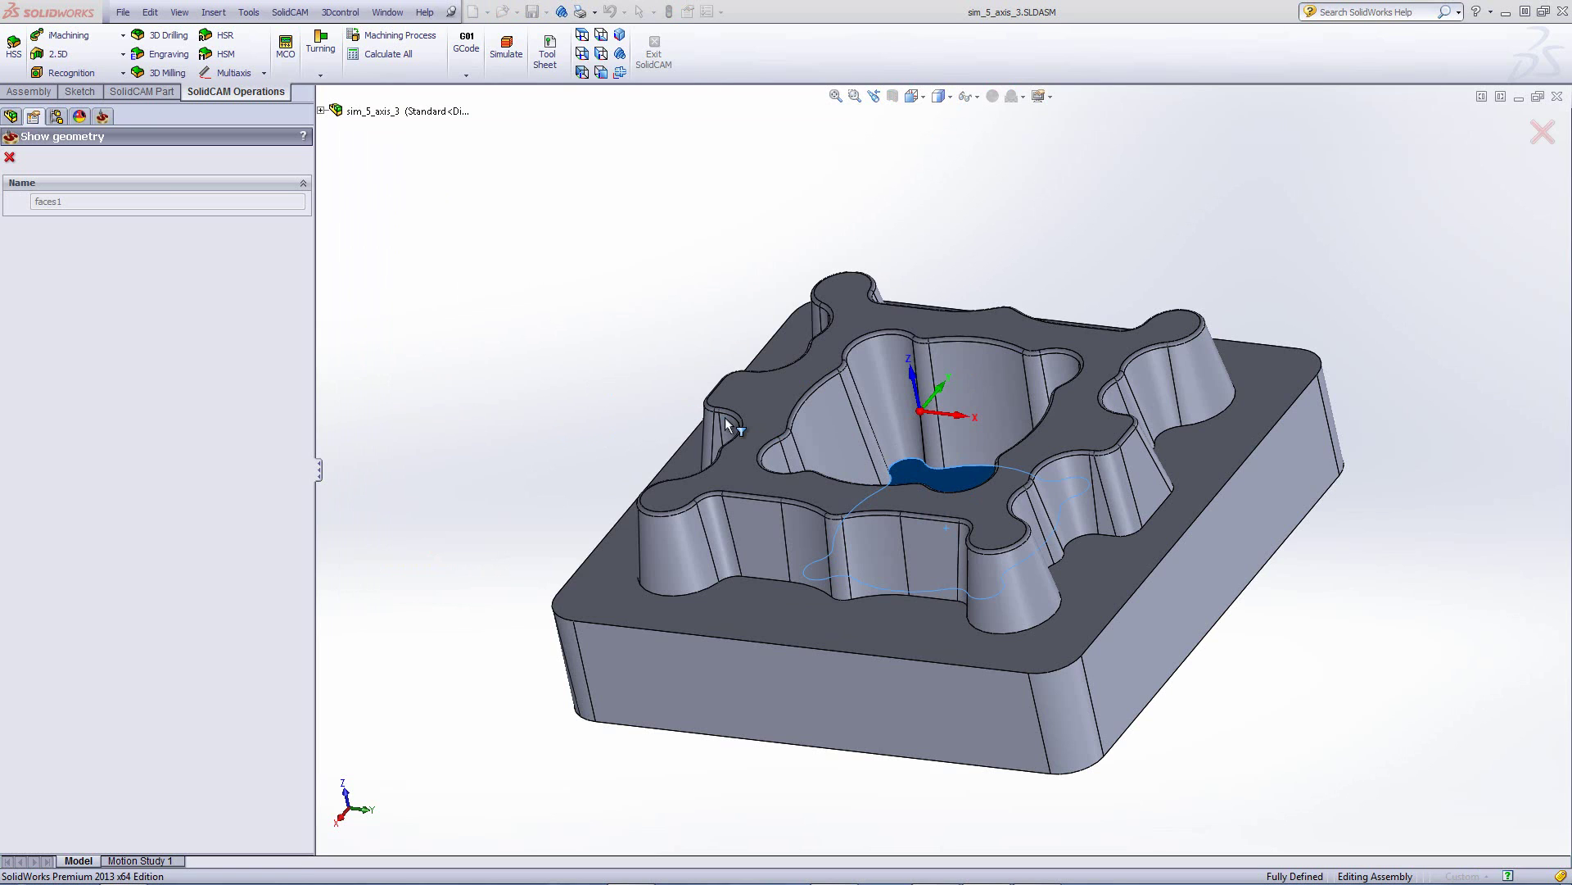
{"action": "left_click", "coordinate": [9, 158]}
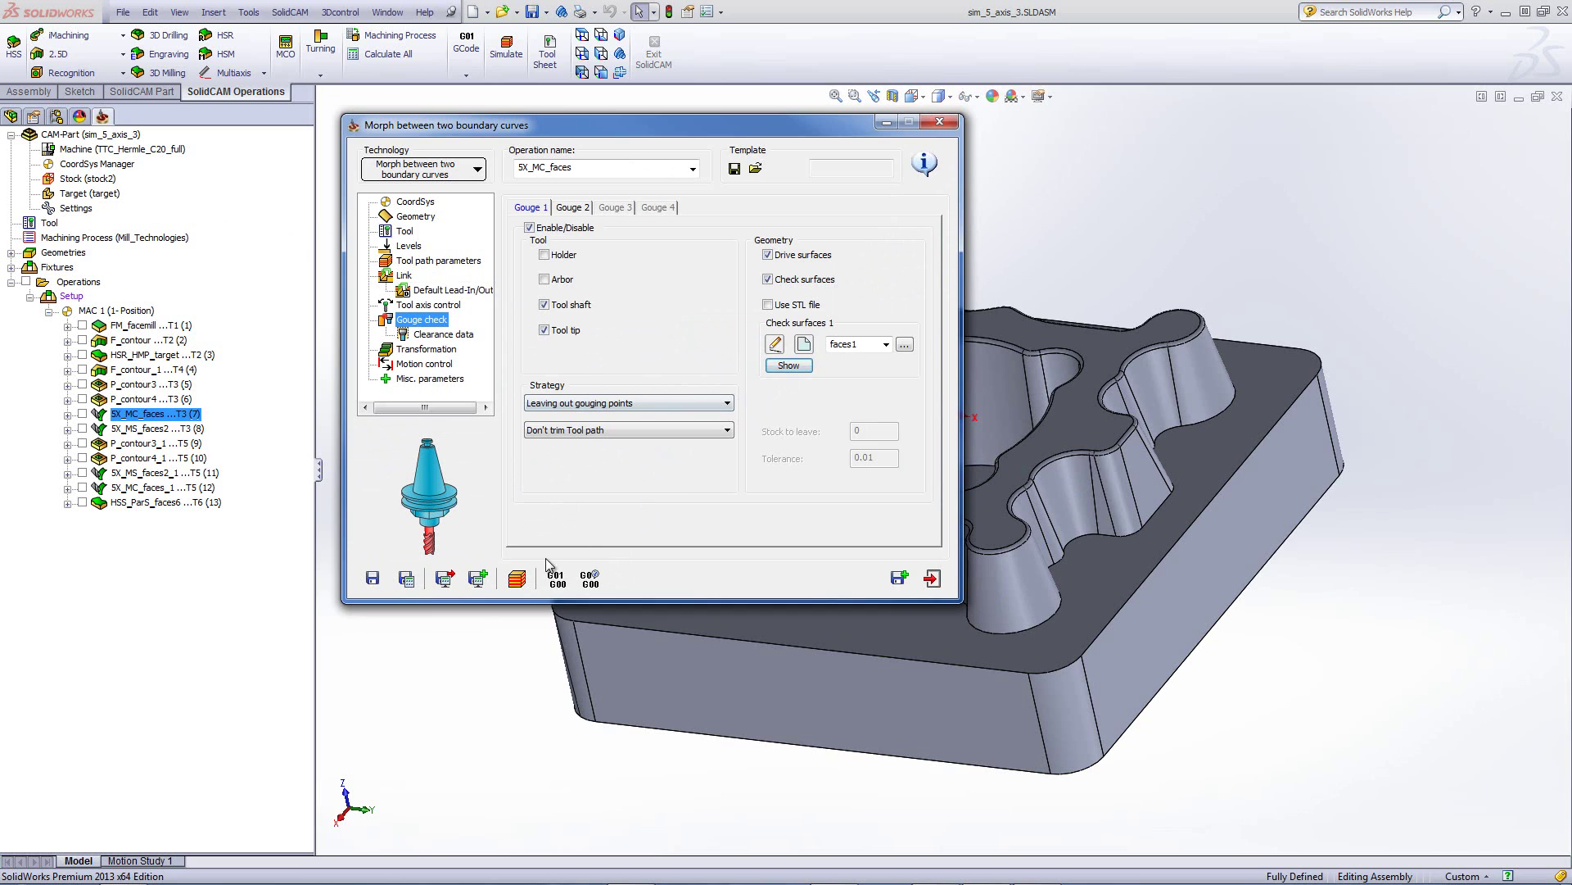
{"action": "left_click", "coordinate": [517, 578]}
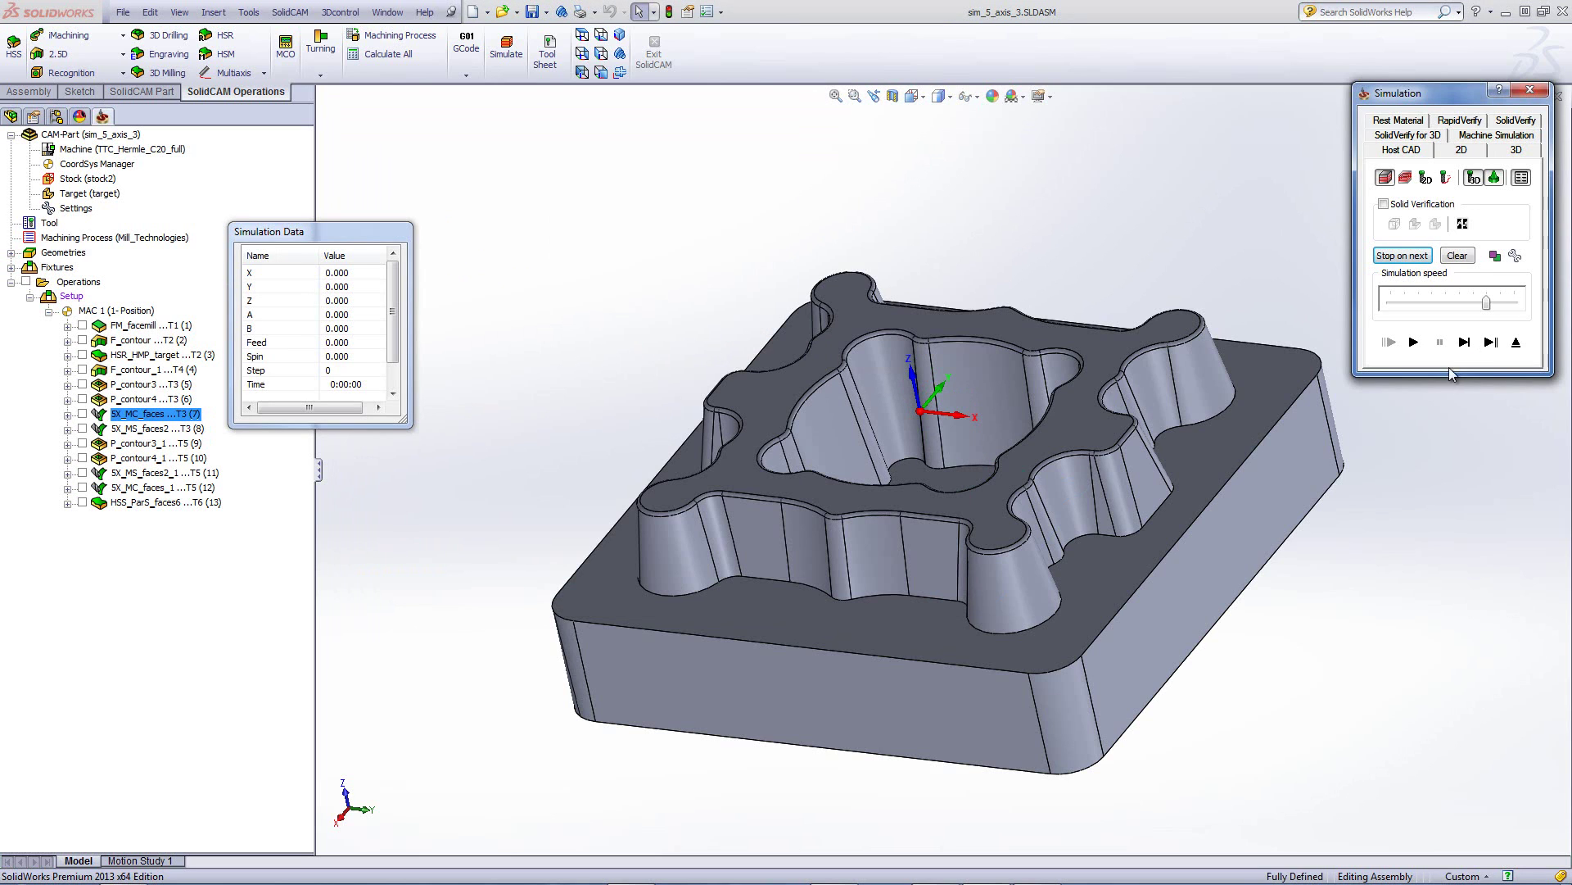
Play the 5X_MC_faces simulation through with adjusted speed, then exit it and close the Morph dialog.
{"action": "left_click", "coordinate": [1465, 343]}
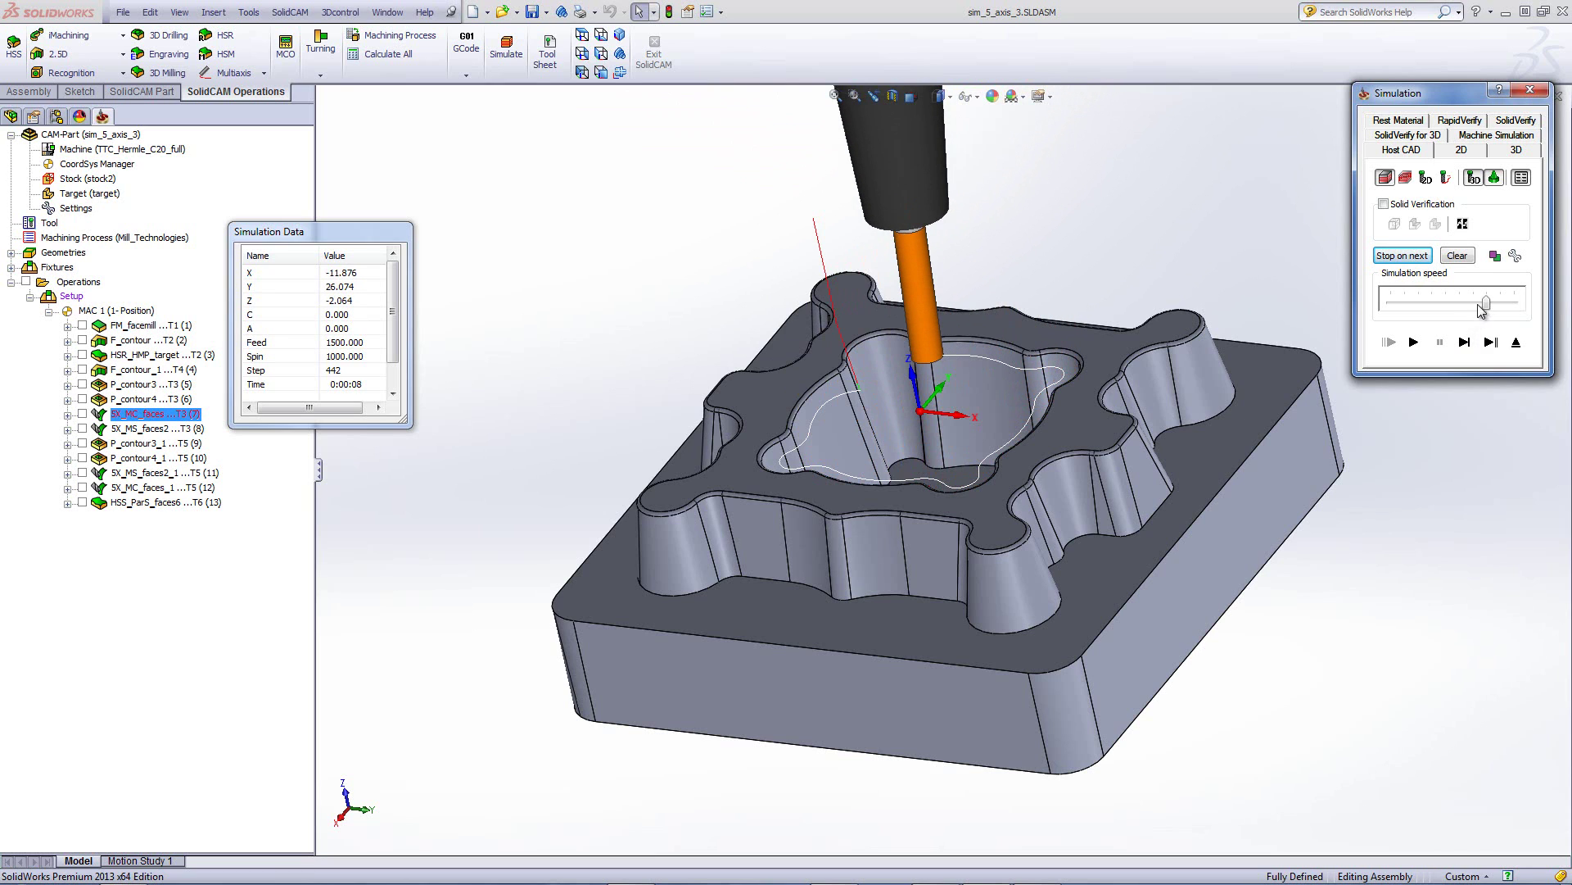
{"action": "left_click_drag", "start_coordinate": [1486, 303], "coordinate": [1446, 303]}
{"action": "left_click", "coordinate": [1415, 342]}
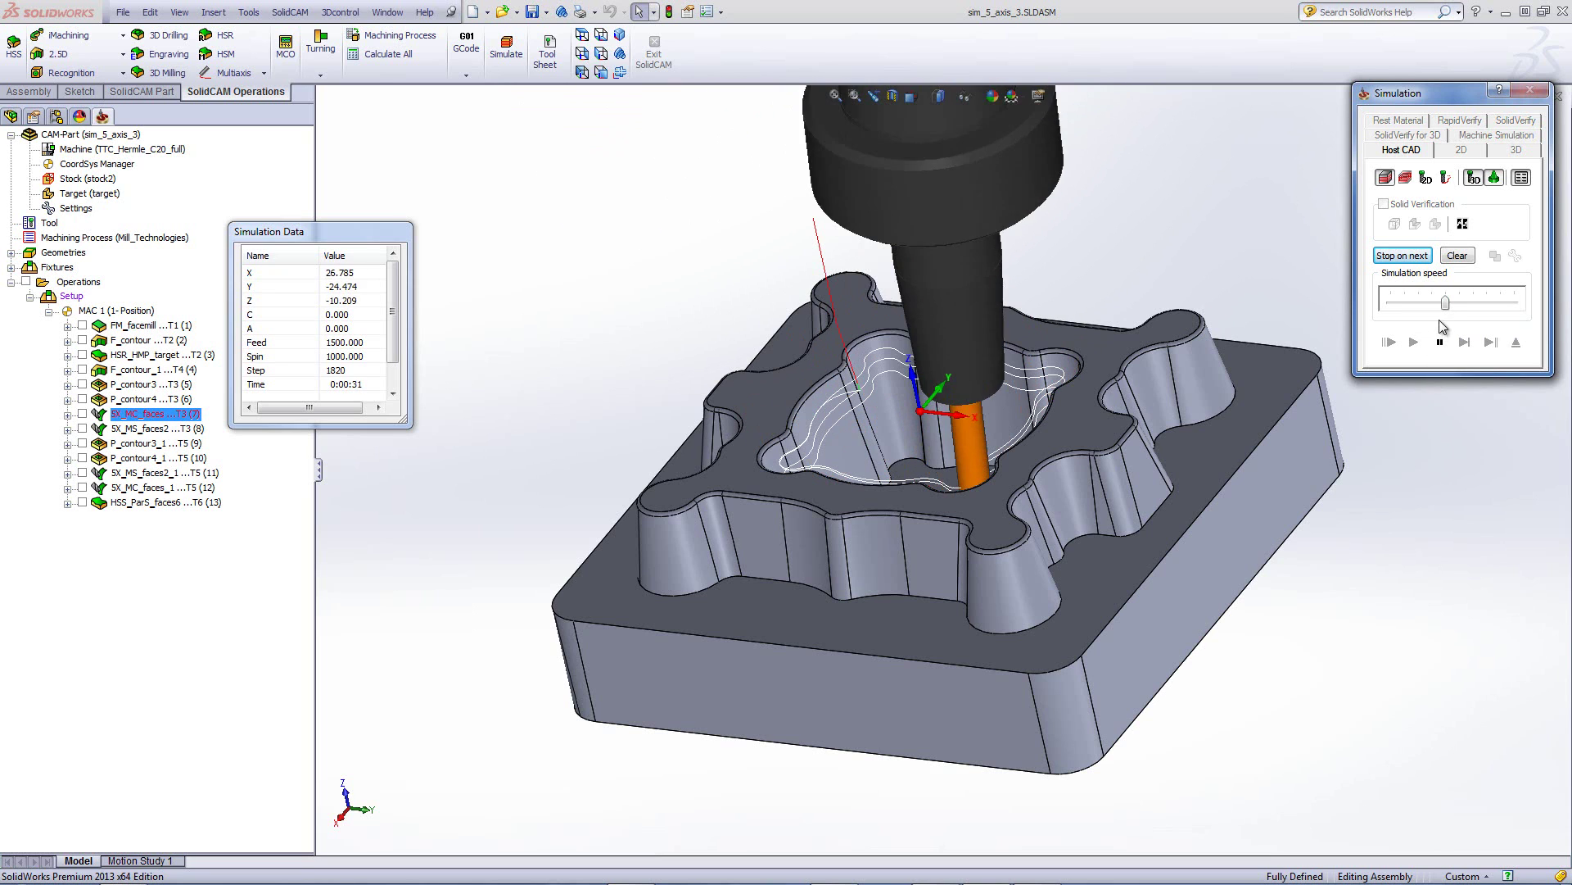
{"action": "left_click_drag", "start_coordinate": [1445, 302], "coordinate": [1514, 302]}
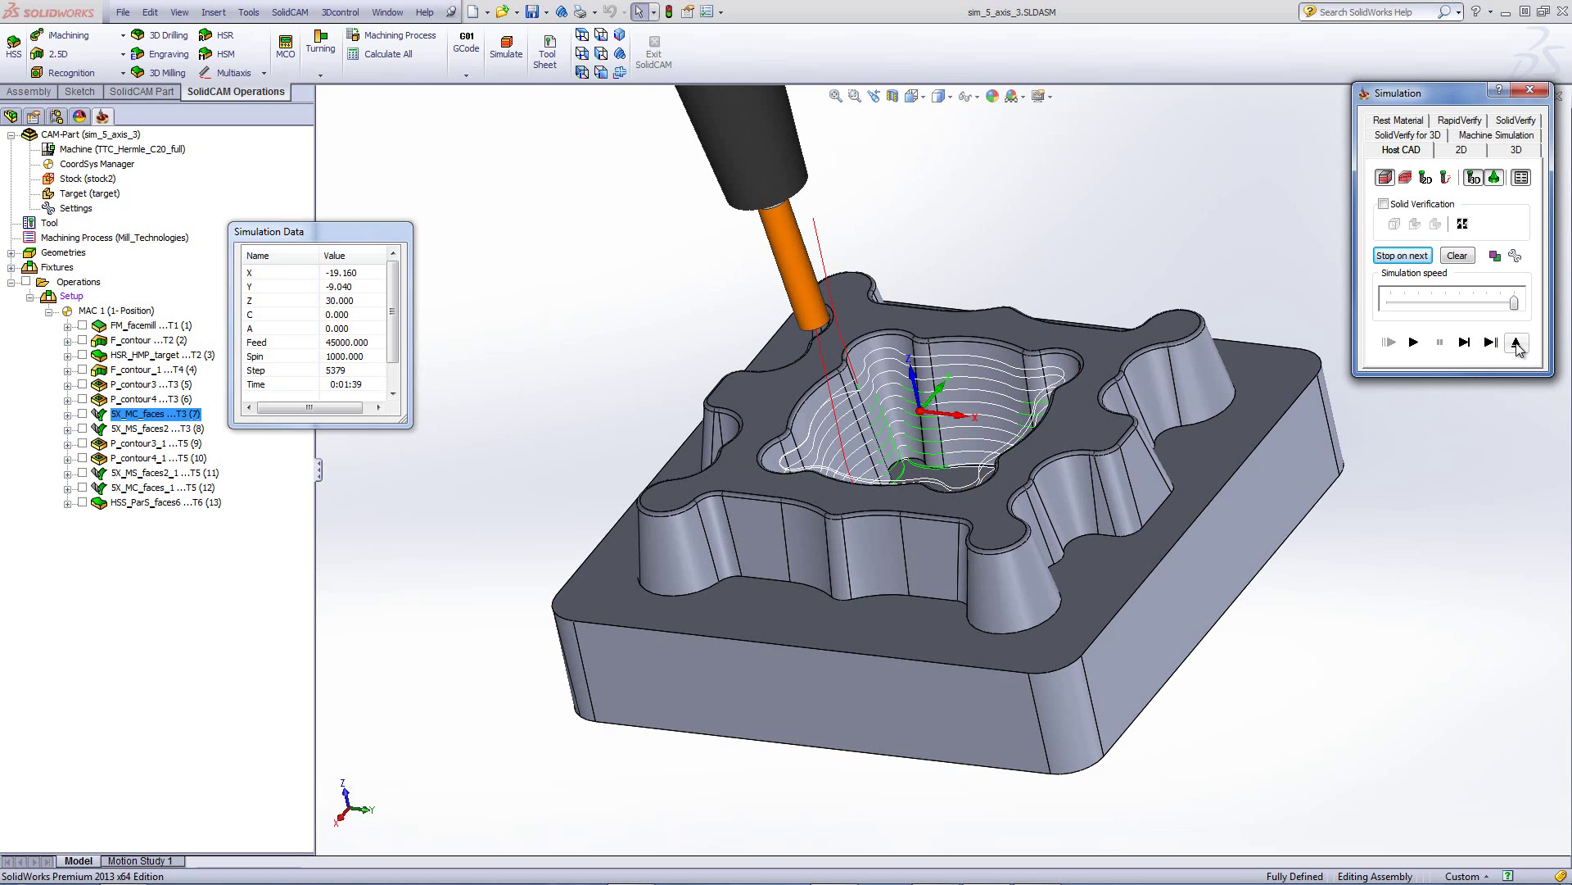
{"action": "left_click", "coordinate": [1516, 342]}
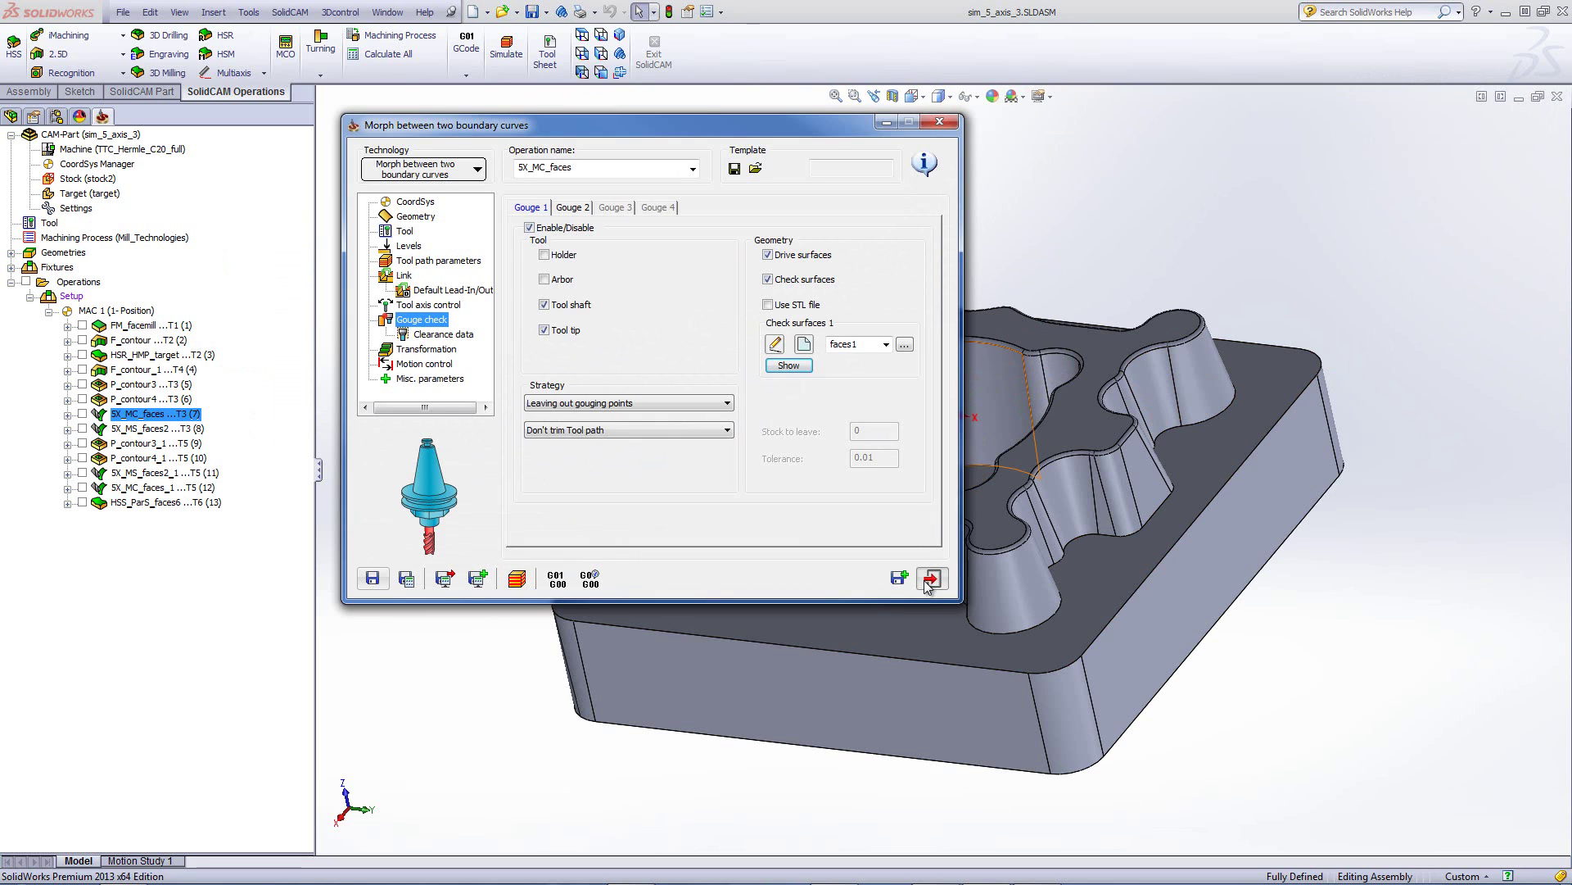
{"action": "left_click", "coordinate": [925, 579]}
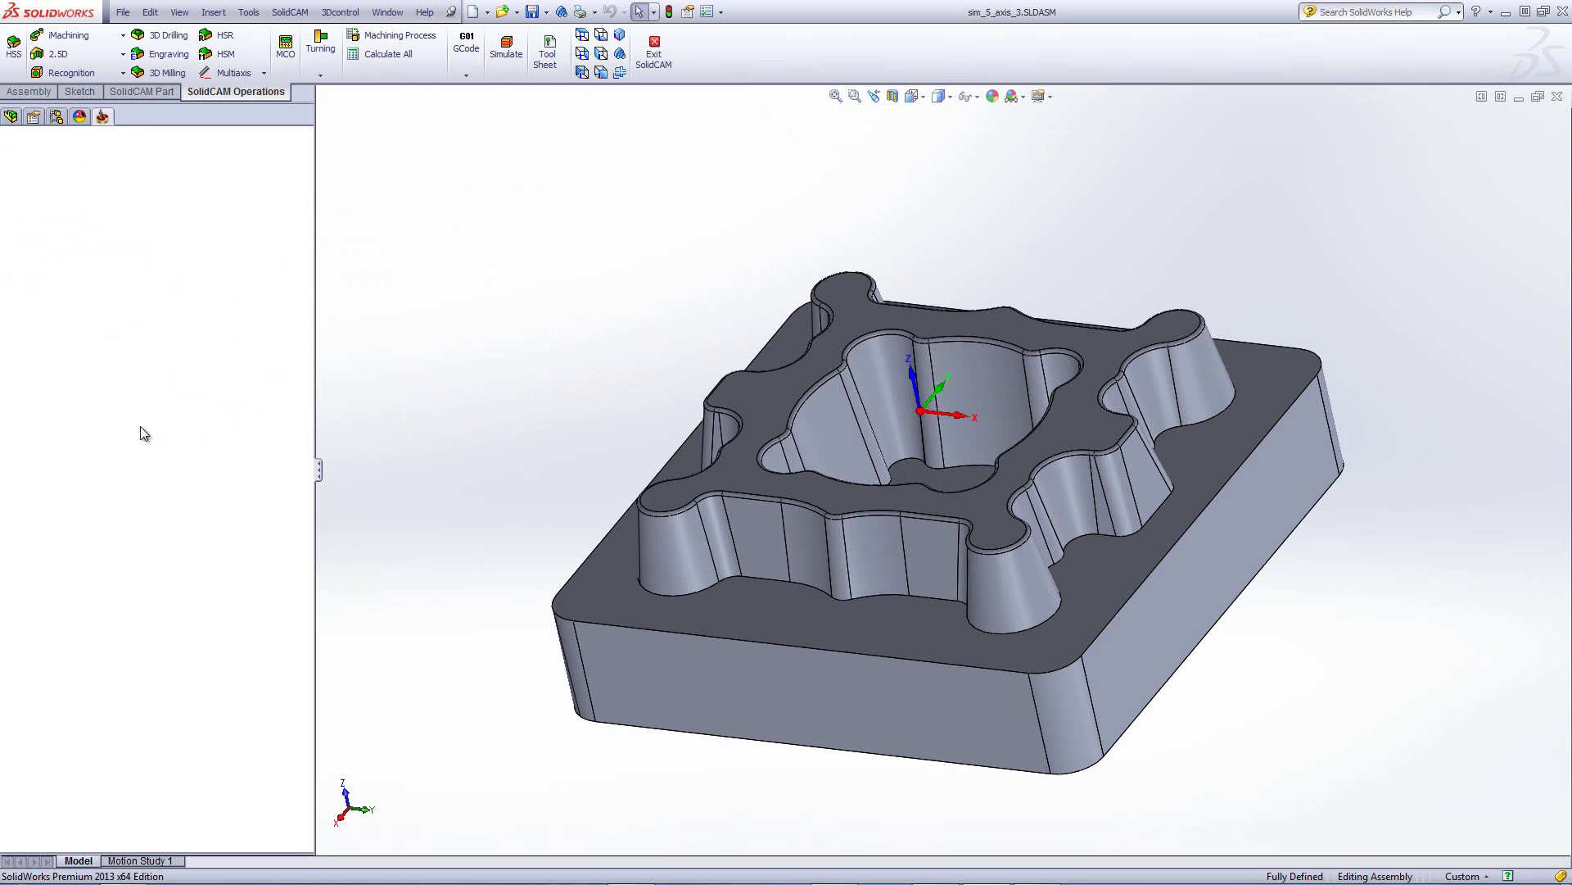
Open 5X_MS_faces2 and display drive surface faces2, start edge faces3 and end edge faces4 in turn.
{"action": "left_click", "coordinate": [144, 432]}
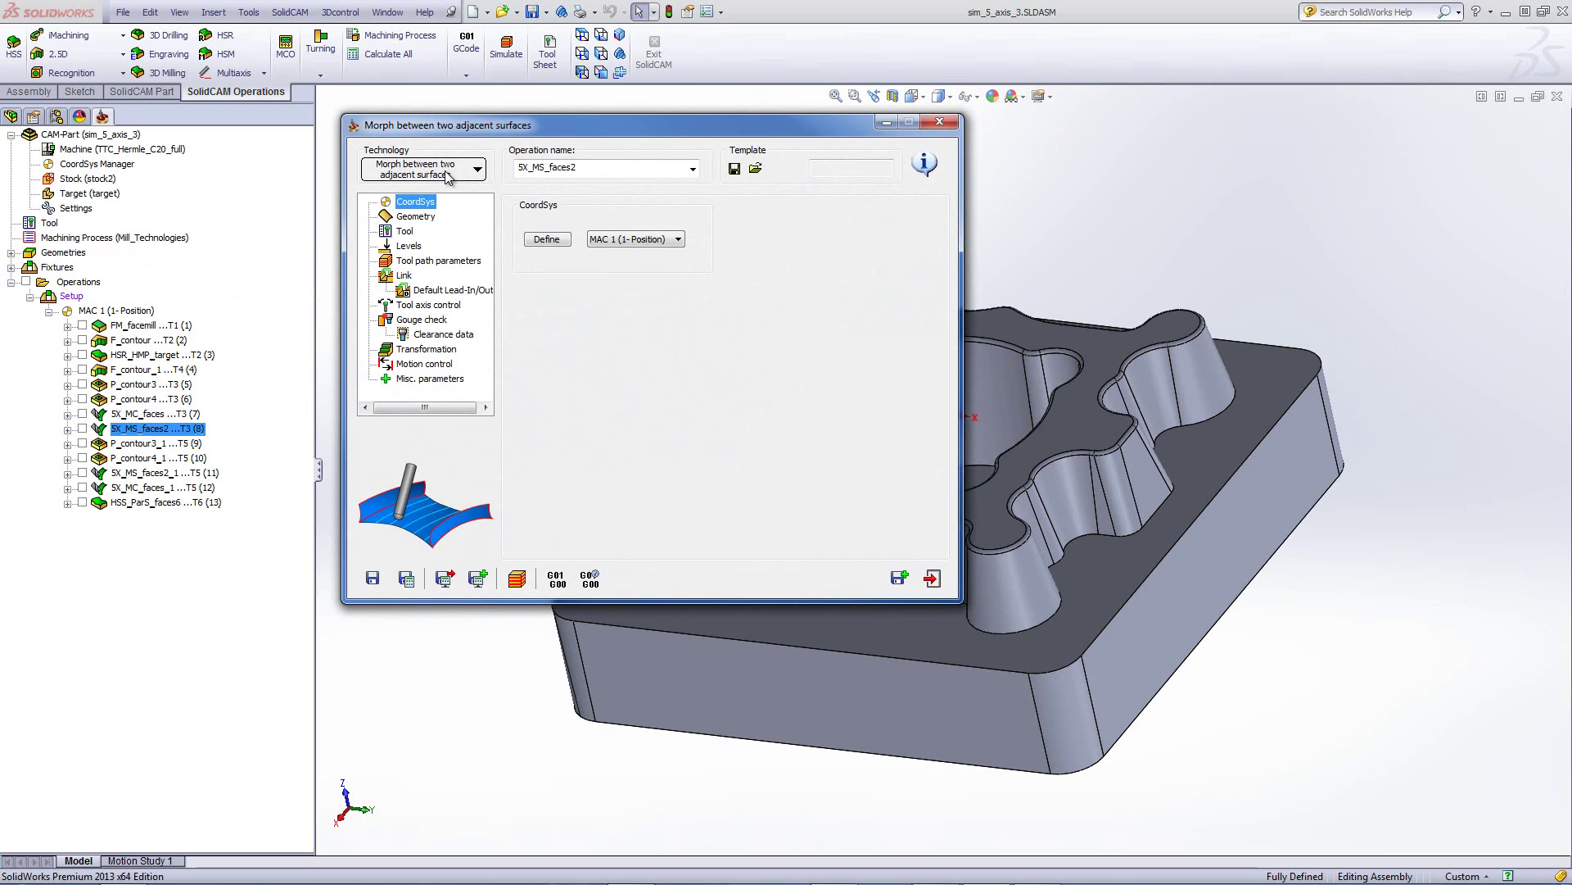
{"action": "left_click", "coordinate": [418, 218]}
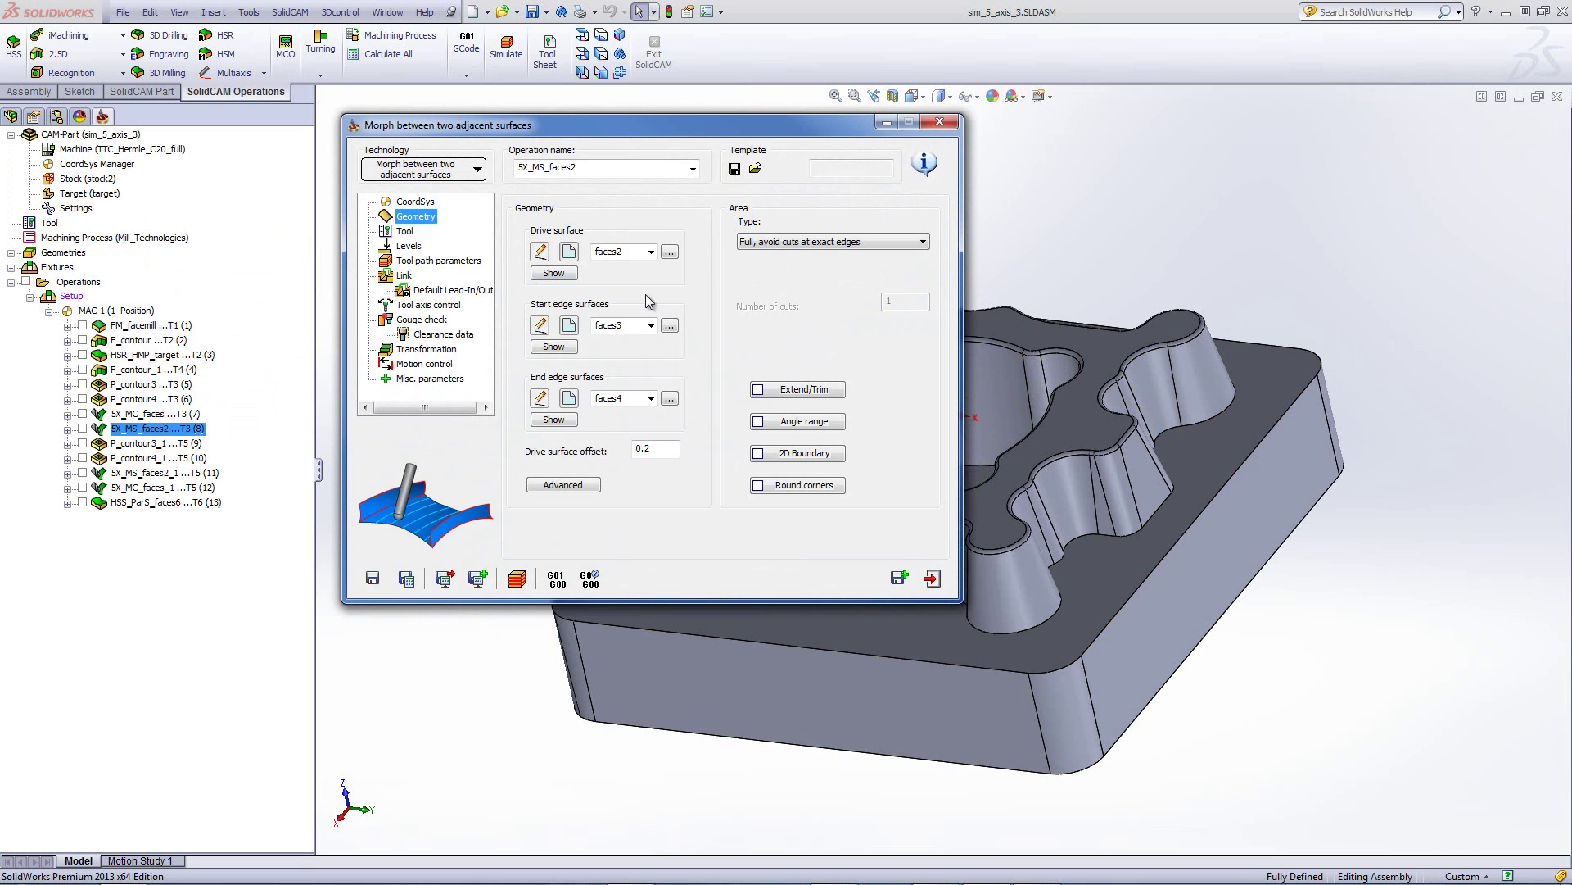
{"action": "left_click", "coordinate": [544, 273]}
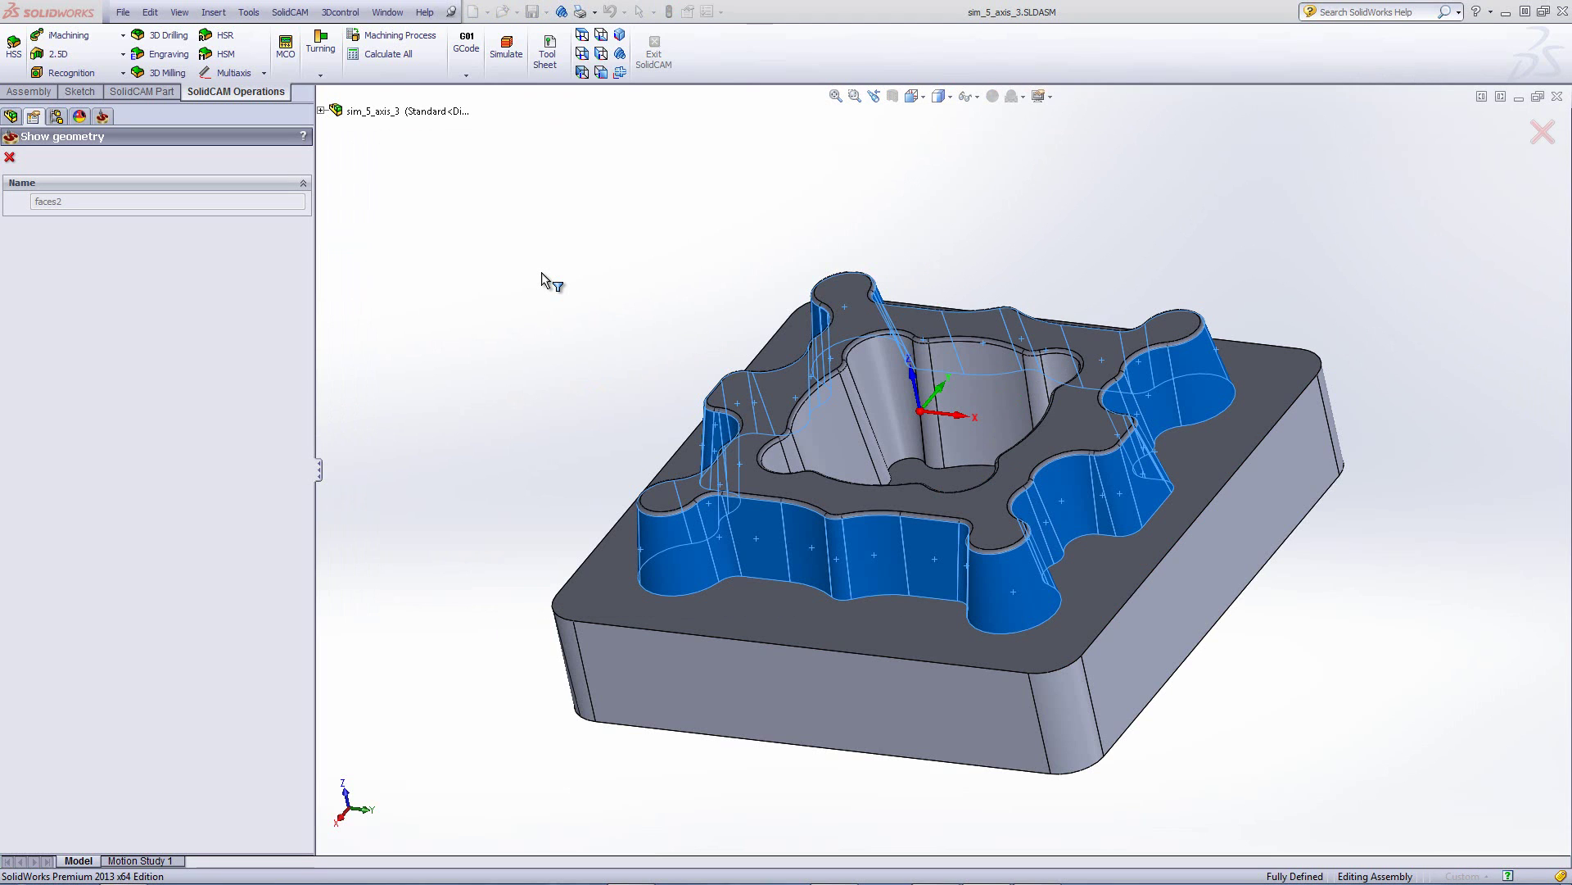
{"action": "left_click", "coordinate": [10, 157]}
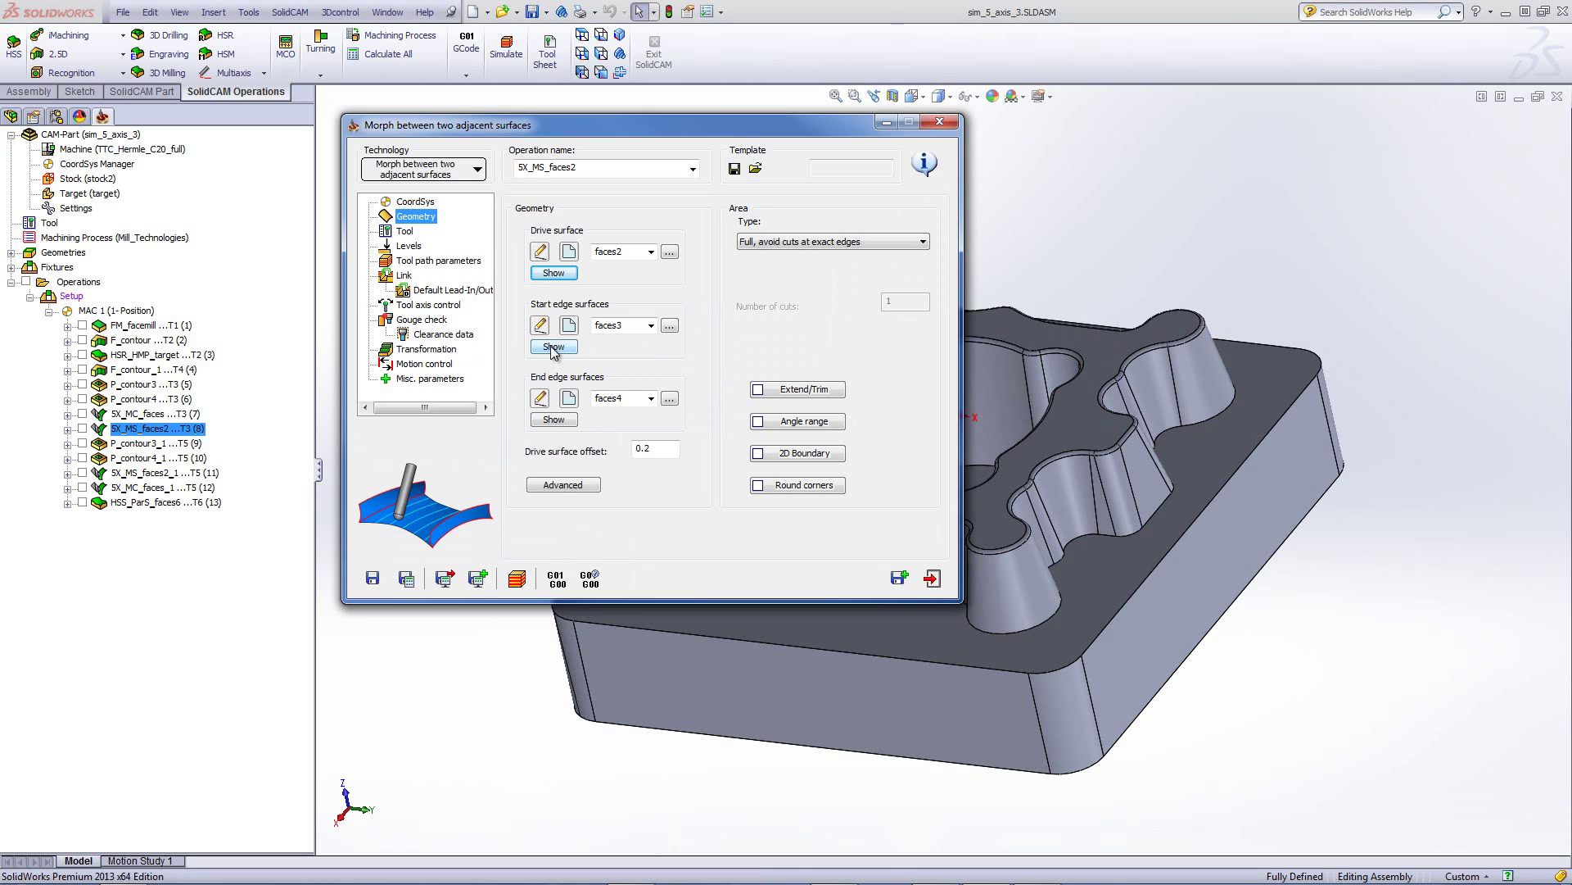
{"action": "left_click", "coordinate": [553, 348]}
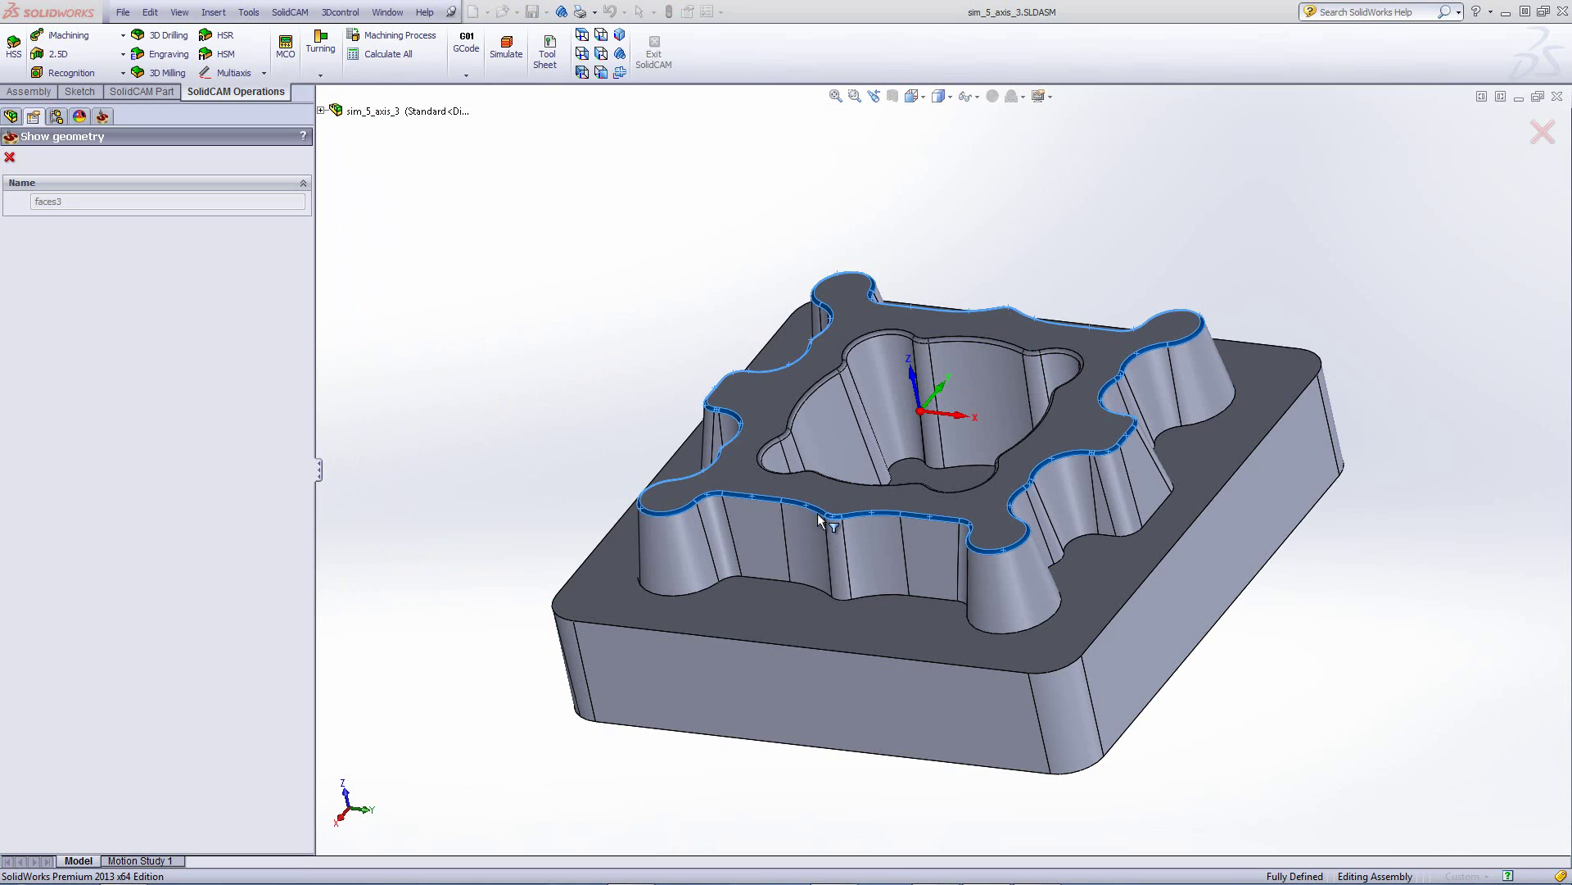
{"action": "left_click", "coordinate": [9, 156]}
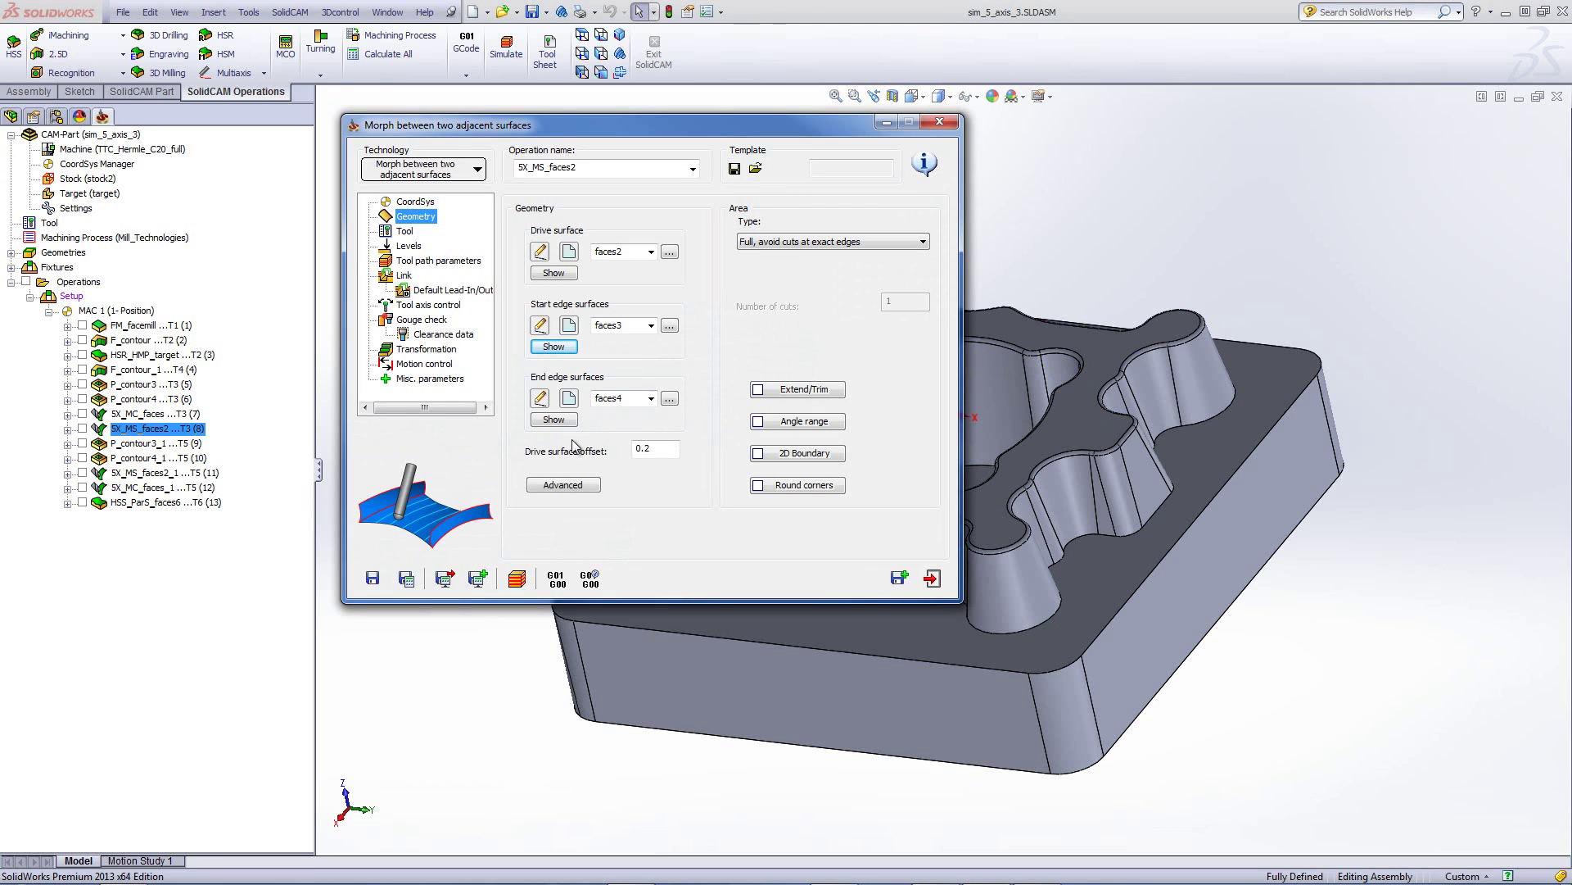
{"action": "left_click", "coordinate": [554, 419]}
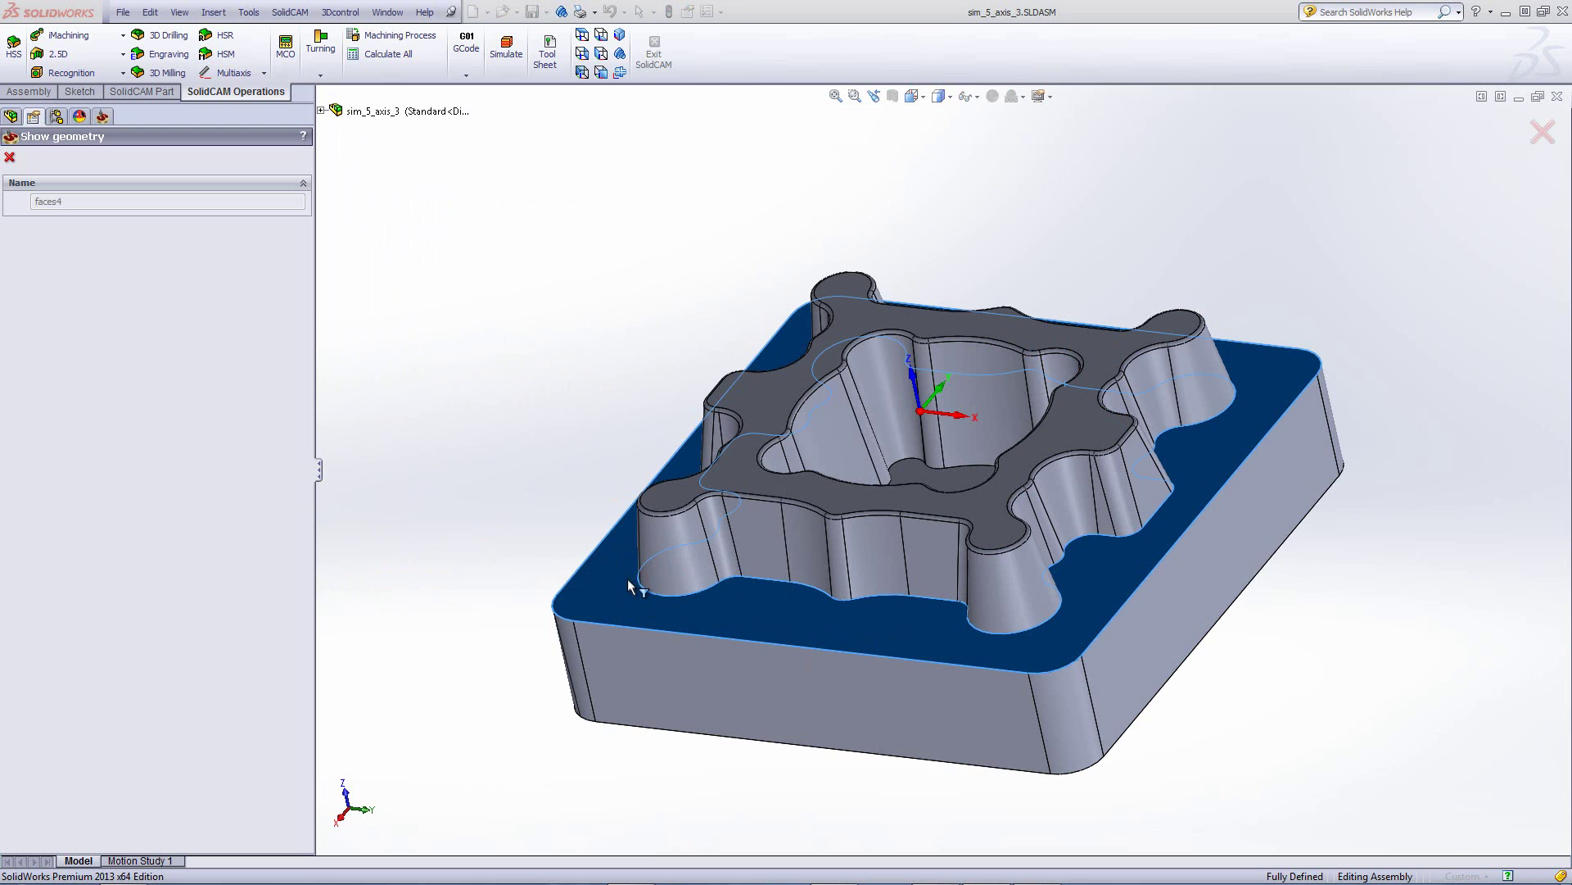
{"action": "key", "text": "Escape"}
Review the tool, toolpath, tool axis and faces5 gouge-check settings, then launch the 5X_MS_faces2 simulation.
{"action": "left_click", "coordinate": [406, 233]}
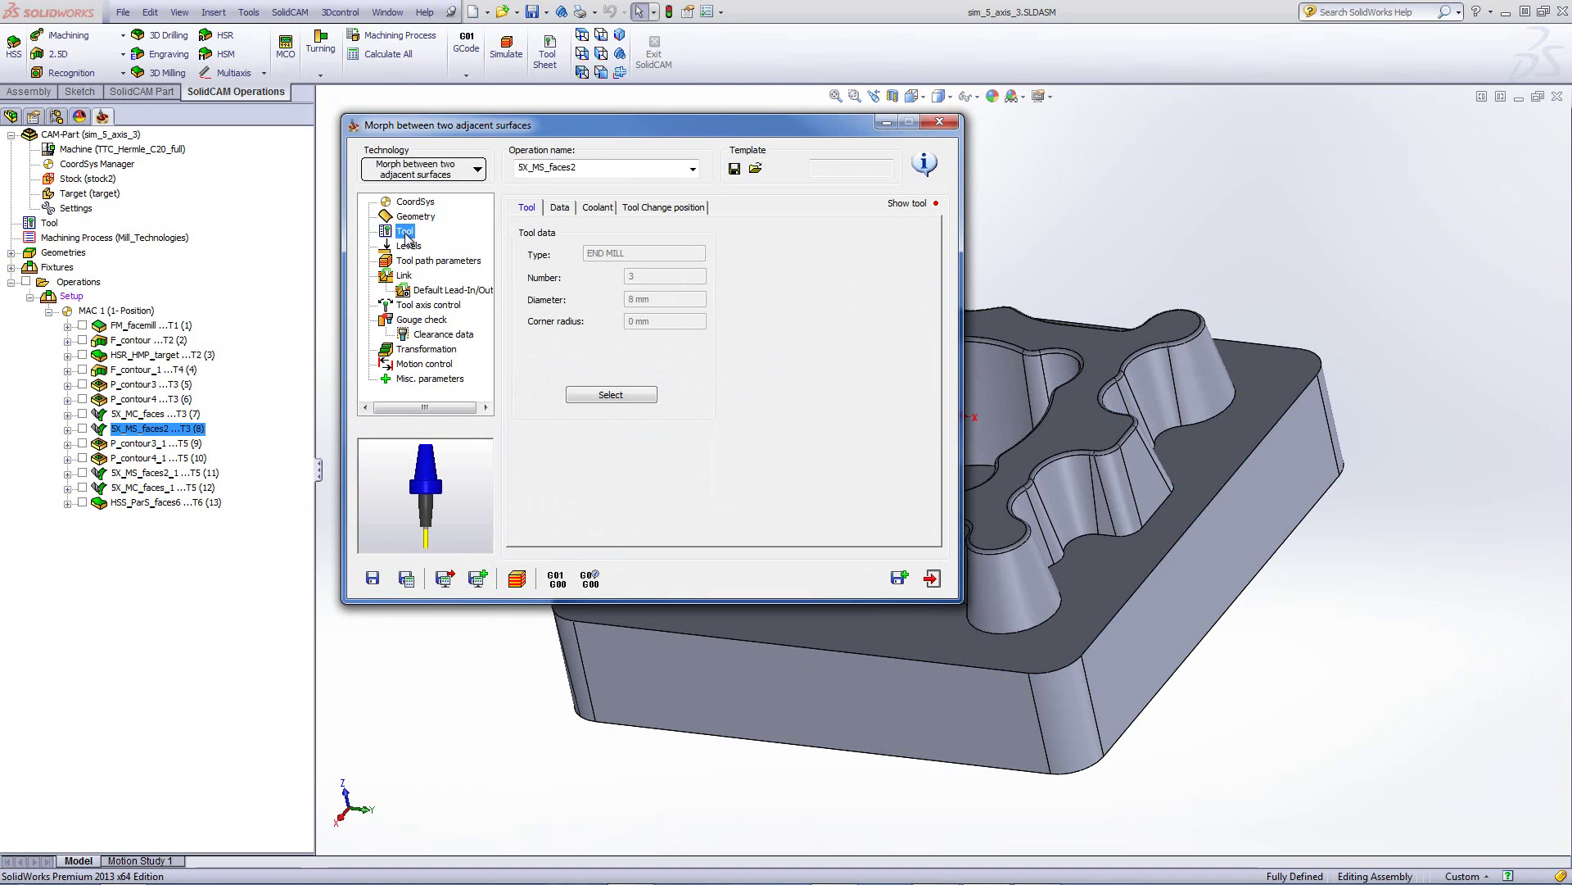
{"action": "left_click", "coordinate": [419, 262]}
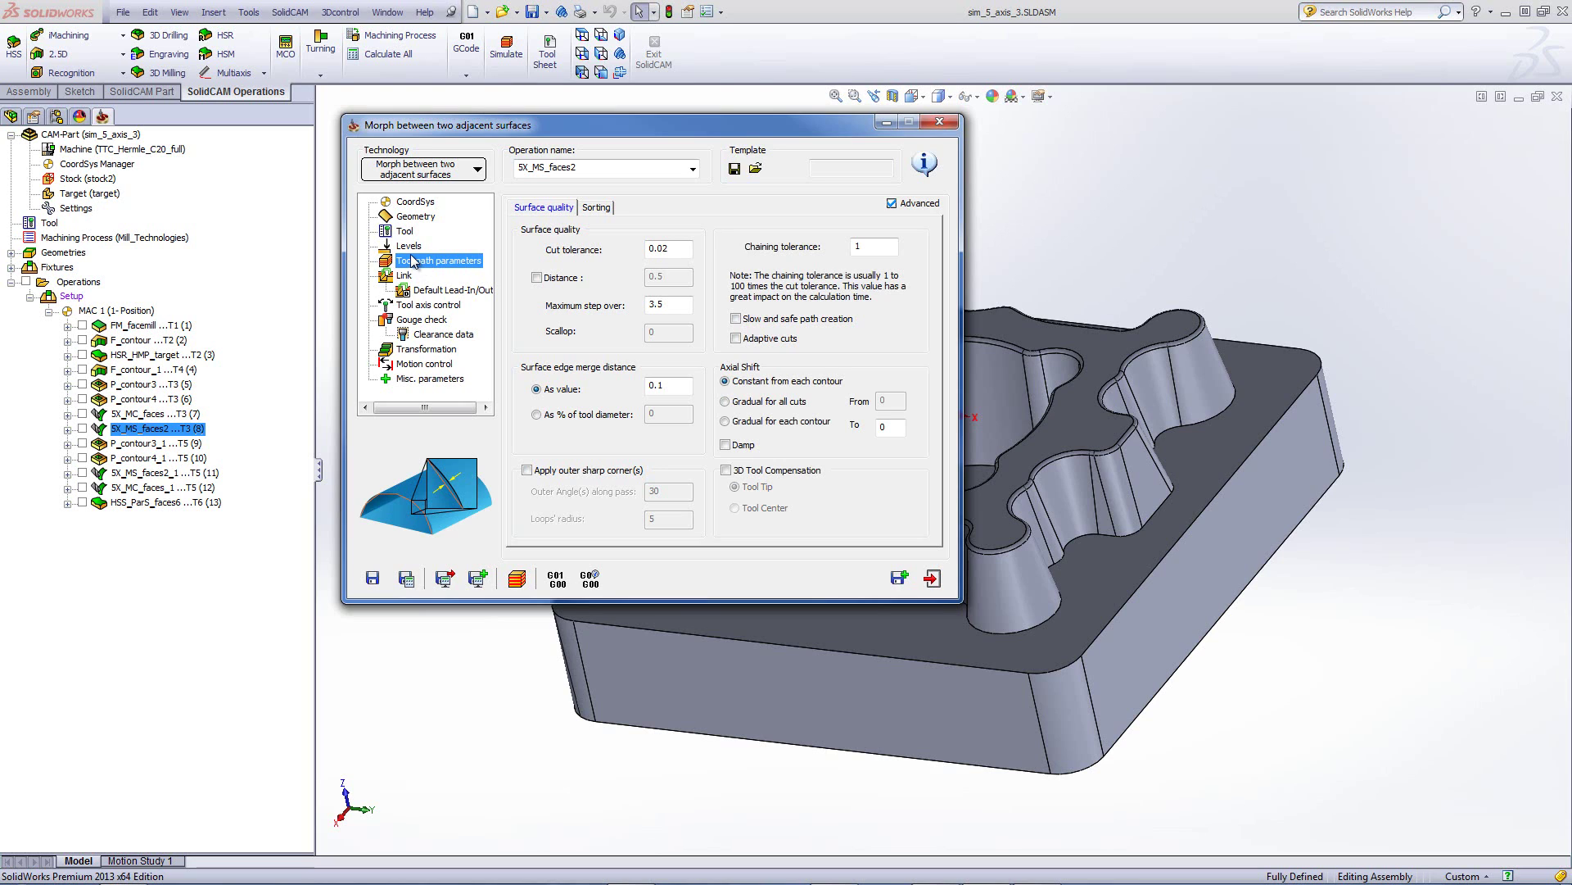
{"action": "left_click", "coordinate": [407, 305]}
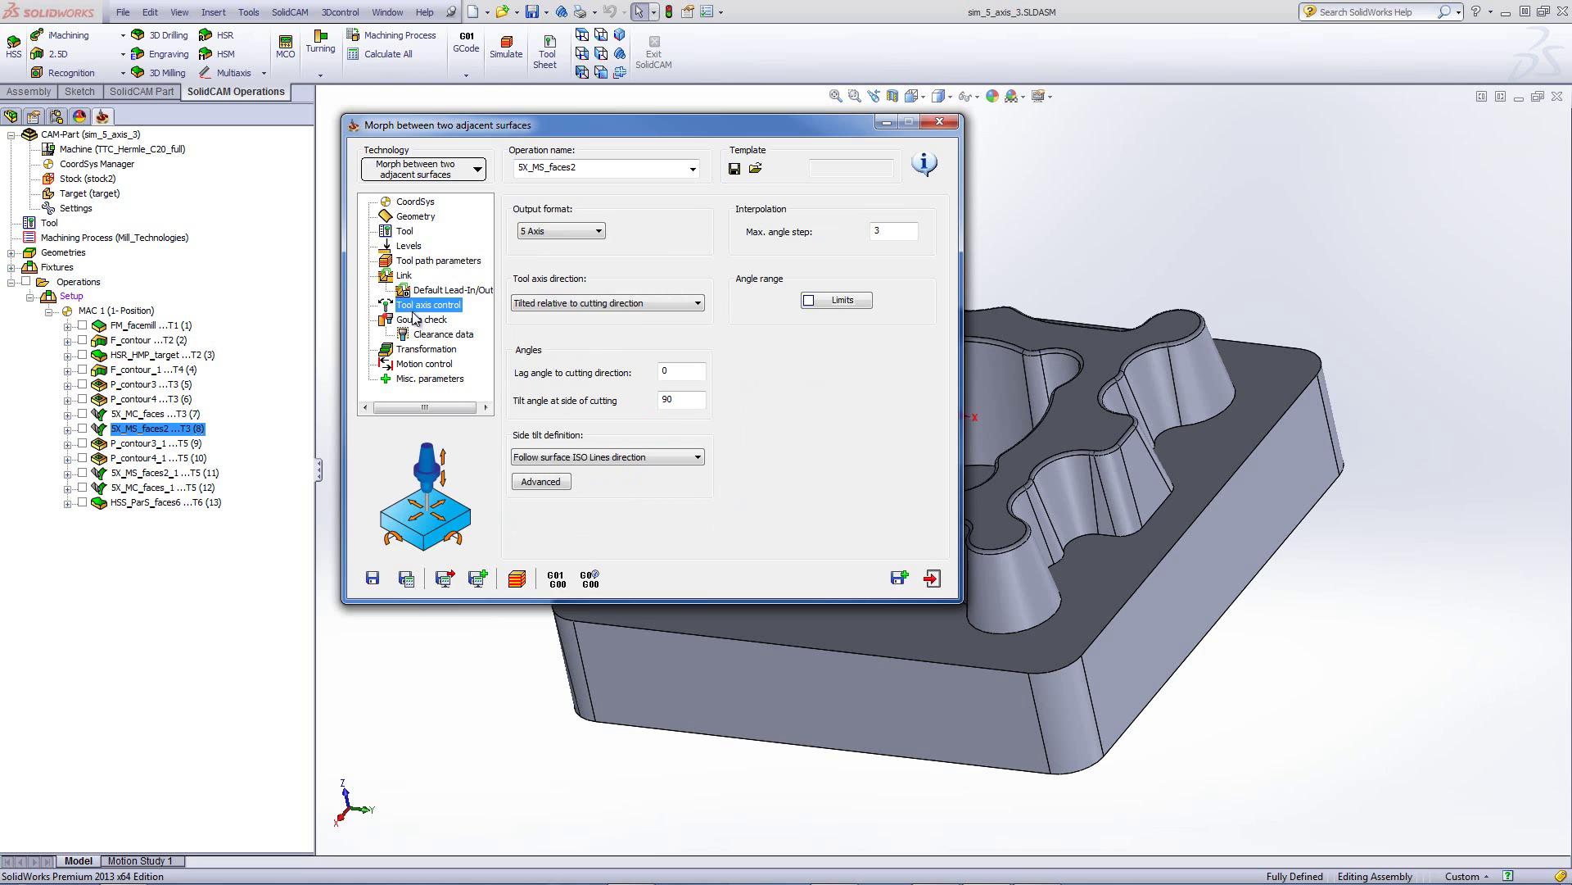
{"action": "left_click", "coordinate": [423, 324]}
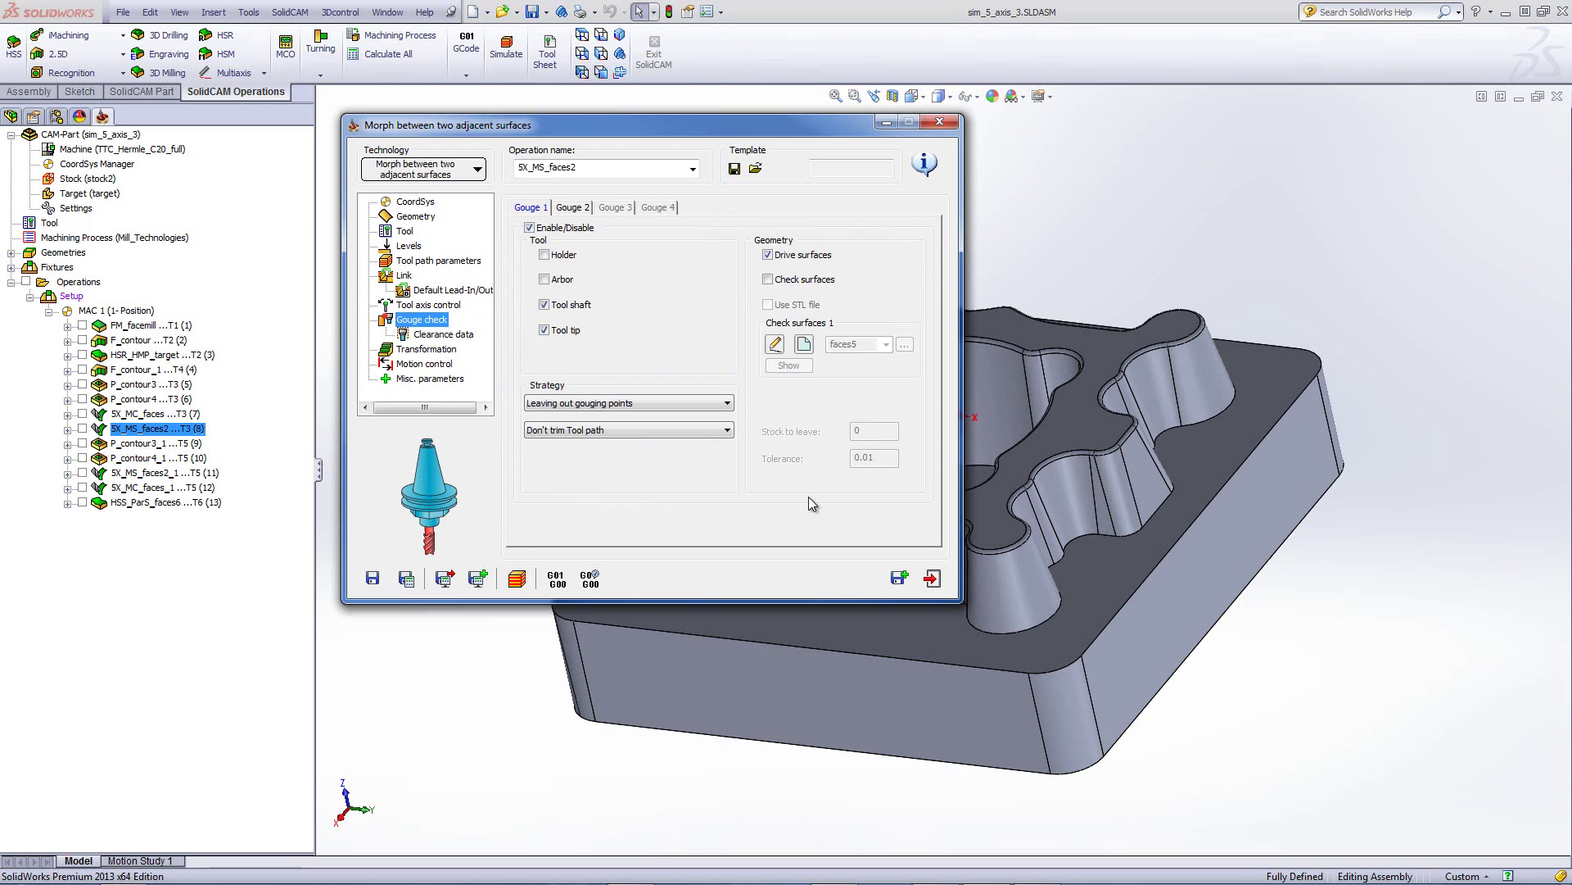
{"action": "left_click", "coordinate": [516, 578]}
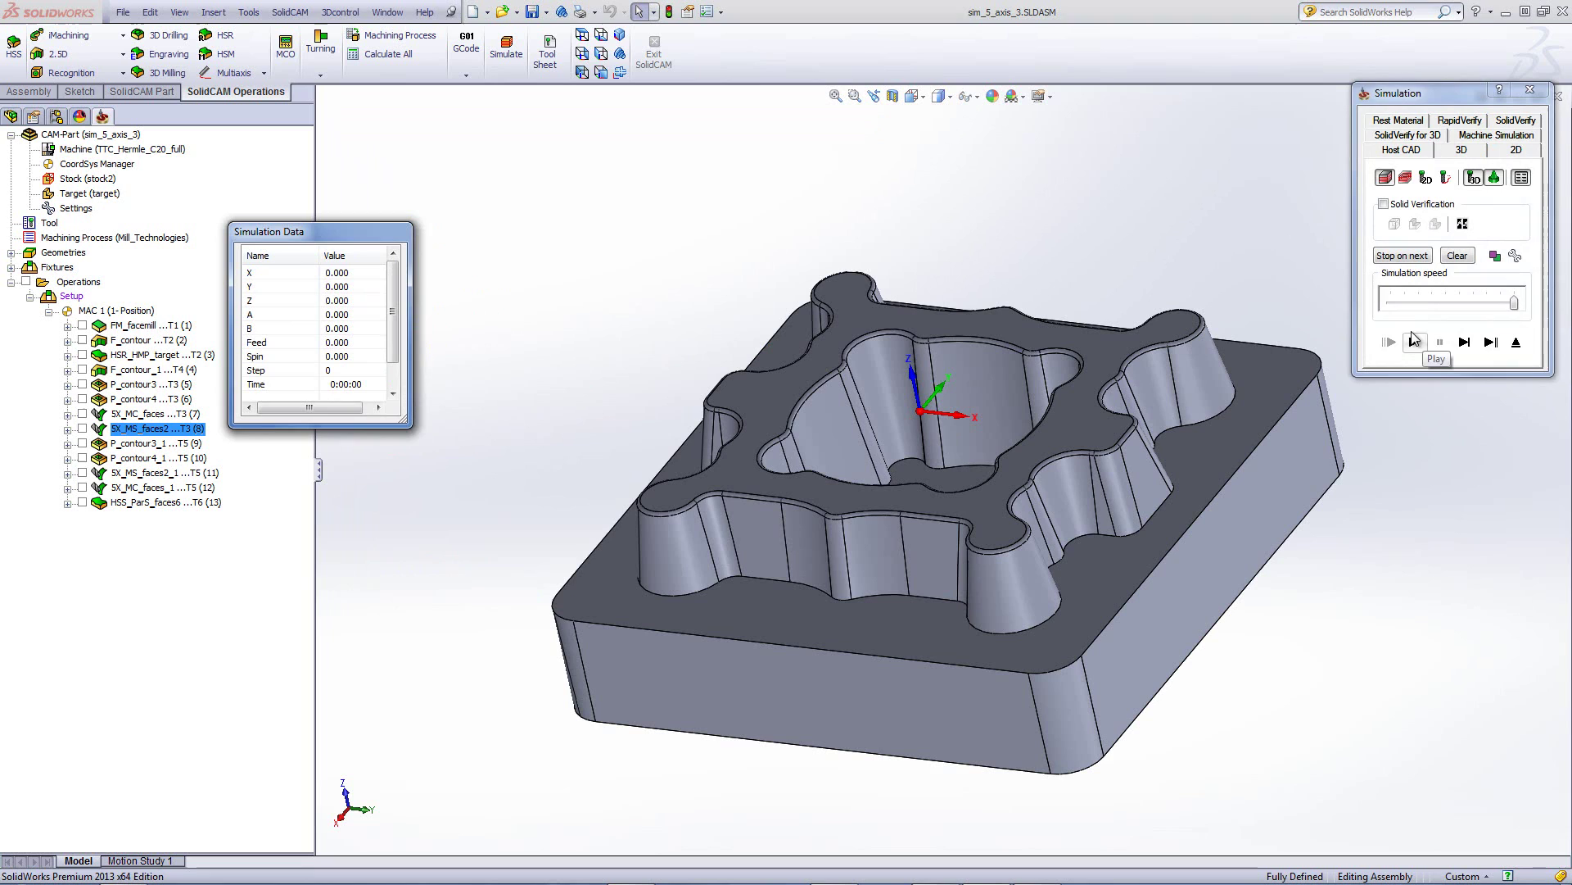
Play the 5X_MS_faces2 simulation at slower speed, then close the adjacent-surface Morph dialog.
{"action": "left_click", "coordinate": [1432, 302]}
{"action": "left_click", "coordinate": [1432, 302]}
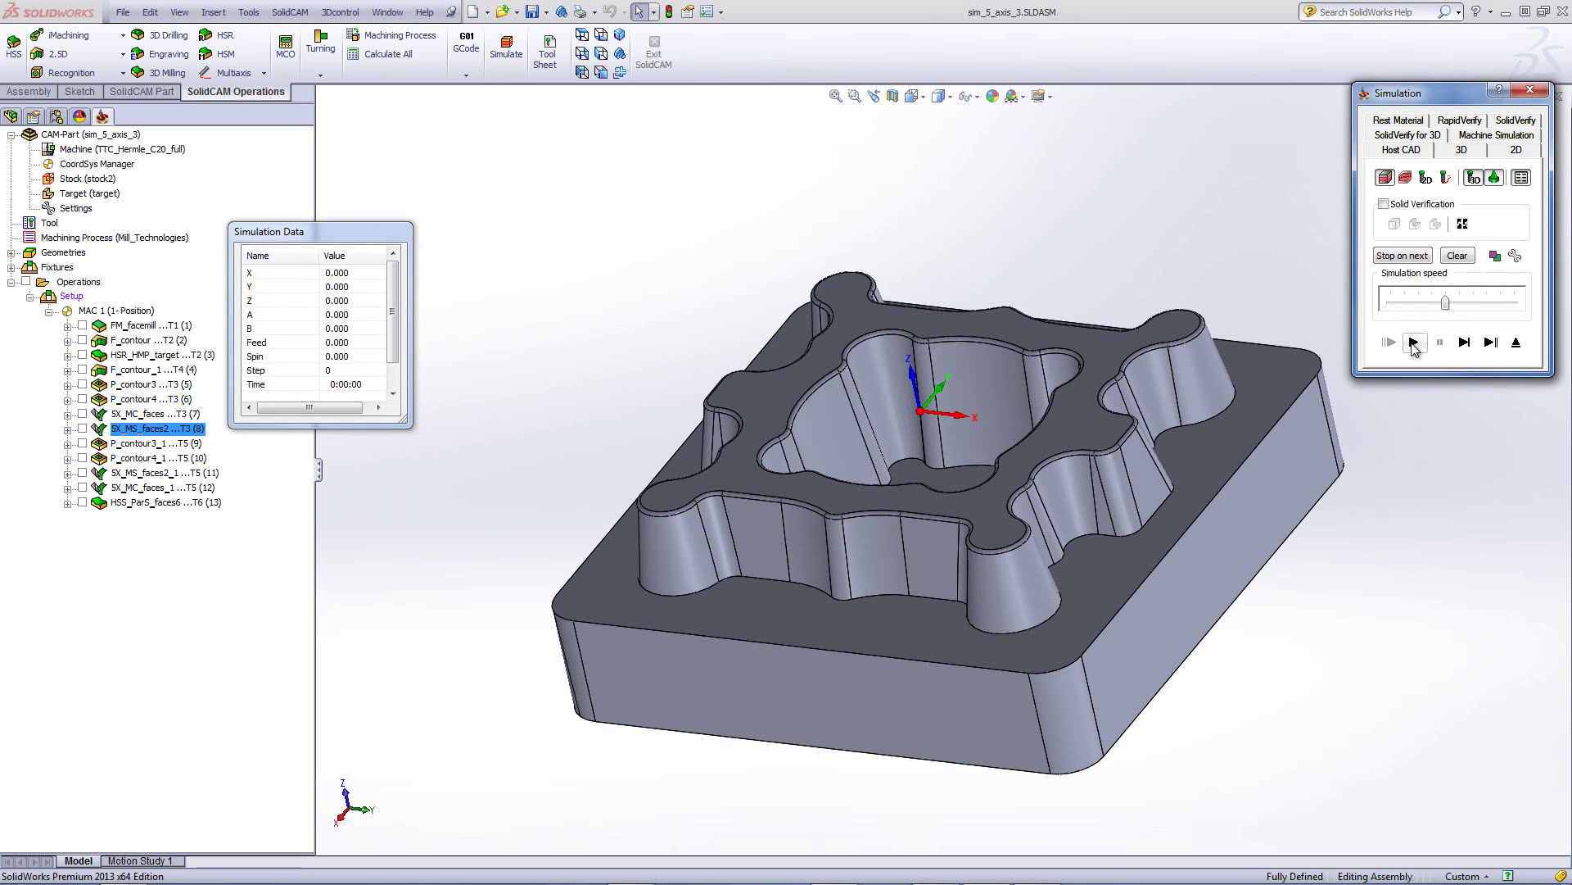
{"action": "left_click", "coordinate": [1413, 342]}
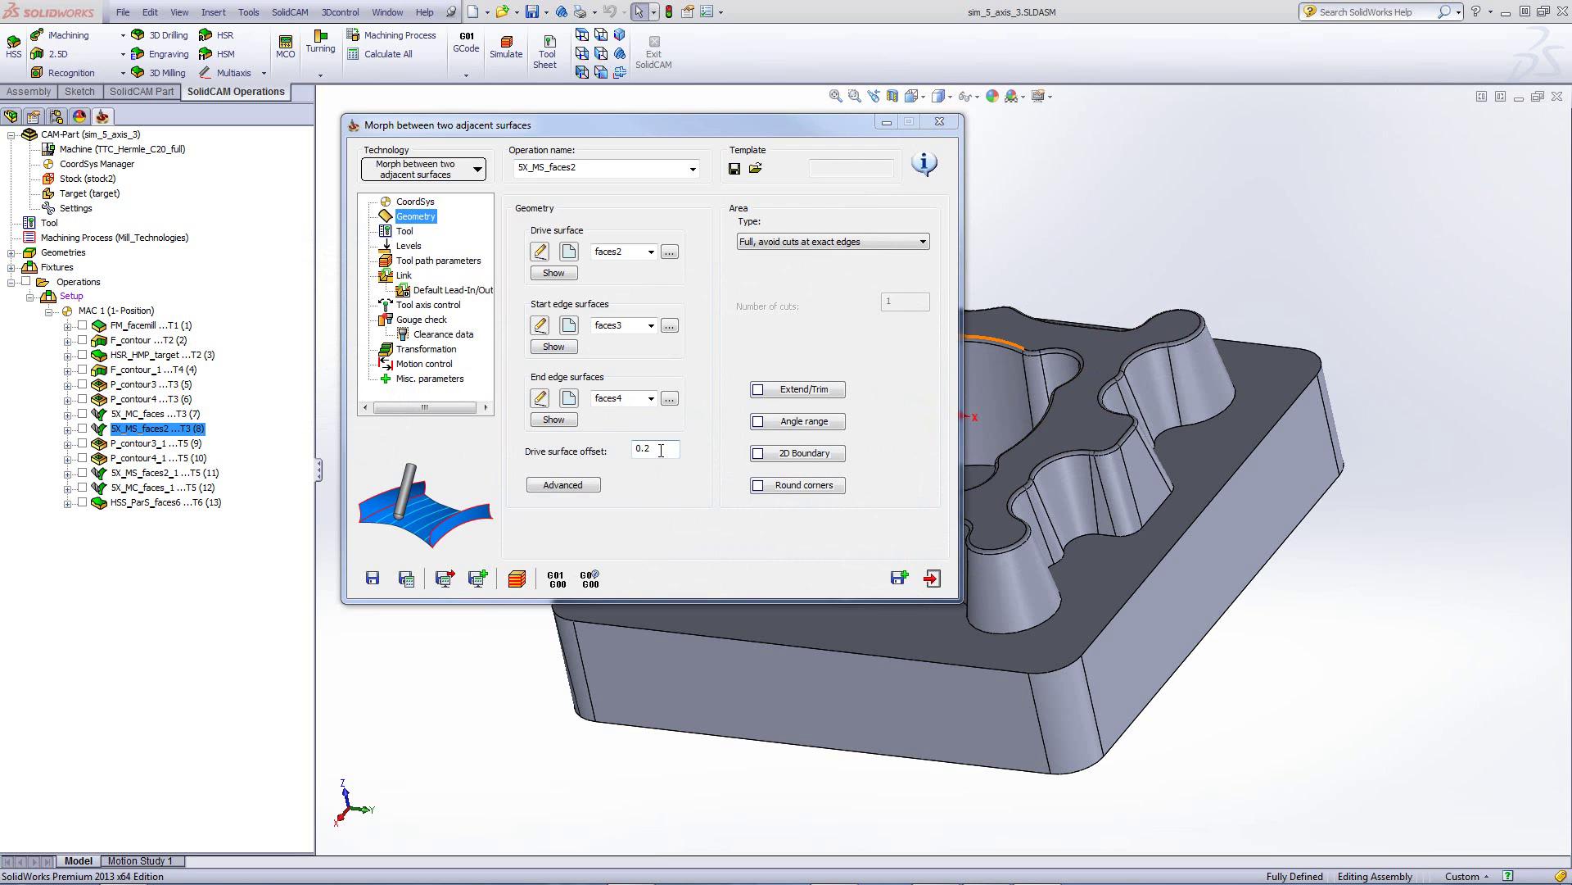
{"action": "left_click", "coordinate": [929, 577]}
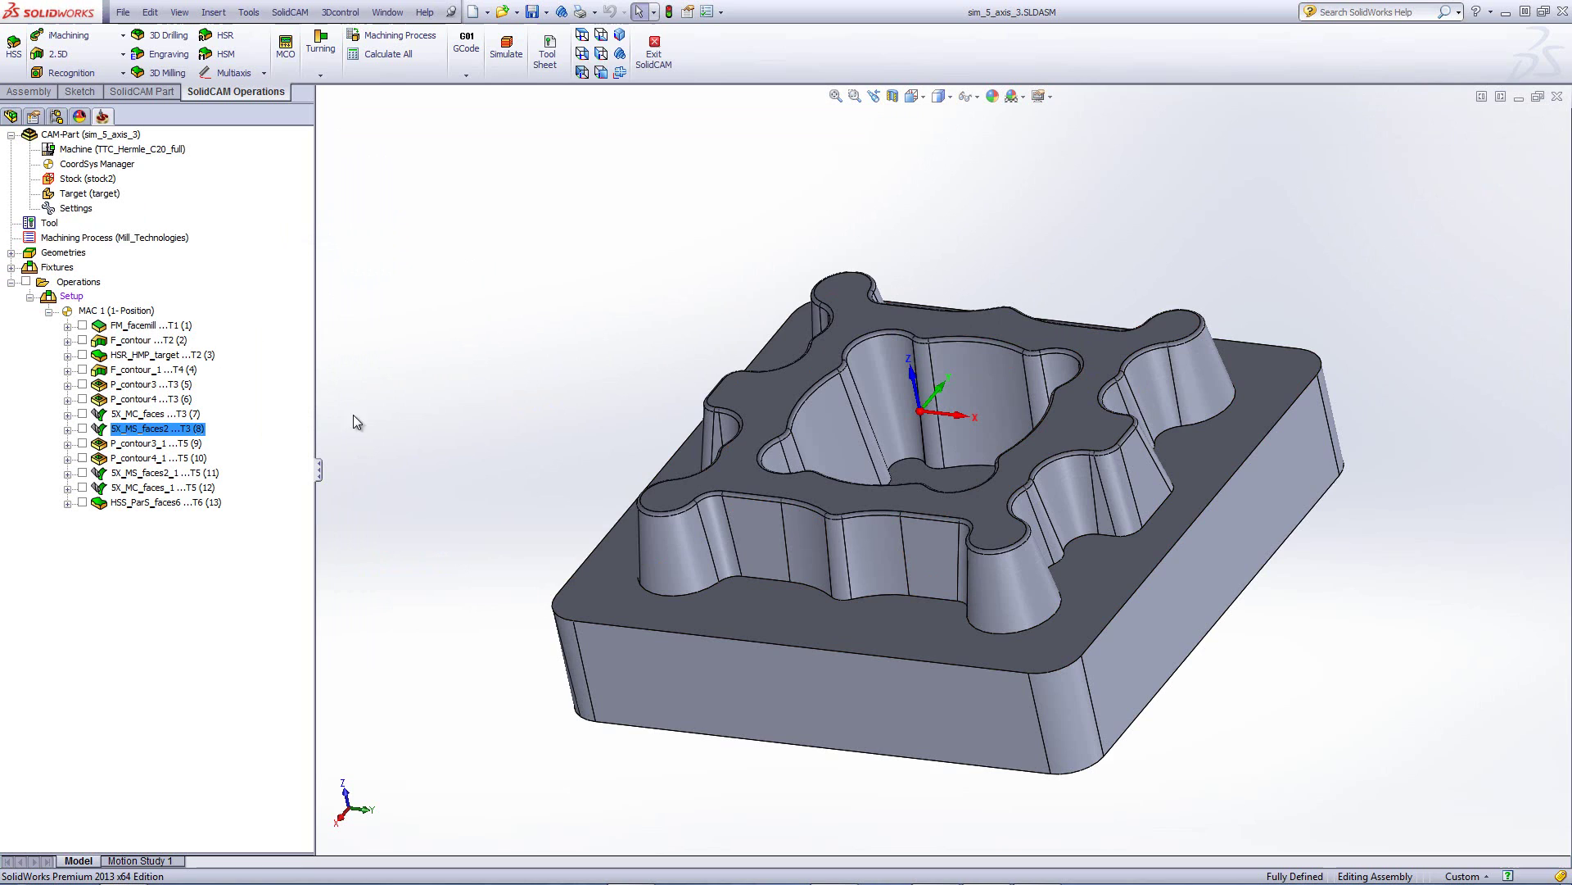
Open 5X_MS_faces2_1, confirm the drive surface offset is 0, and check the 8 mm end mill, tool 5.
{"action": "double_click", "coordinate": [129, 474]}
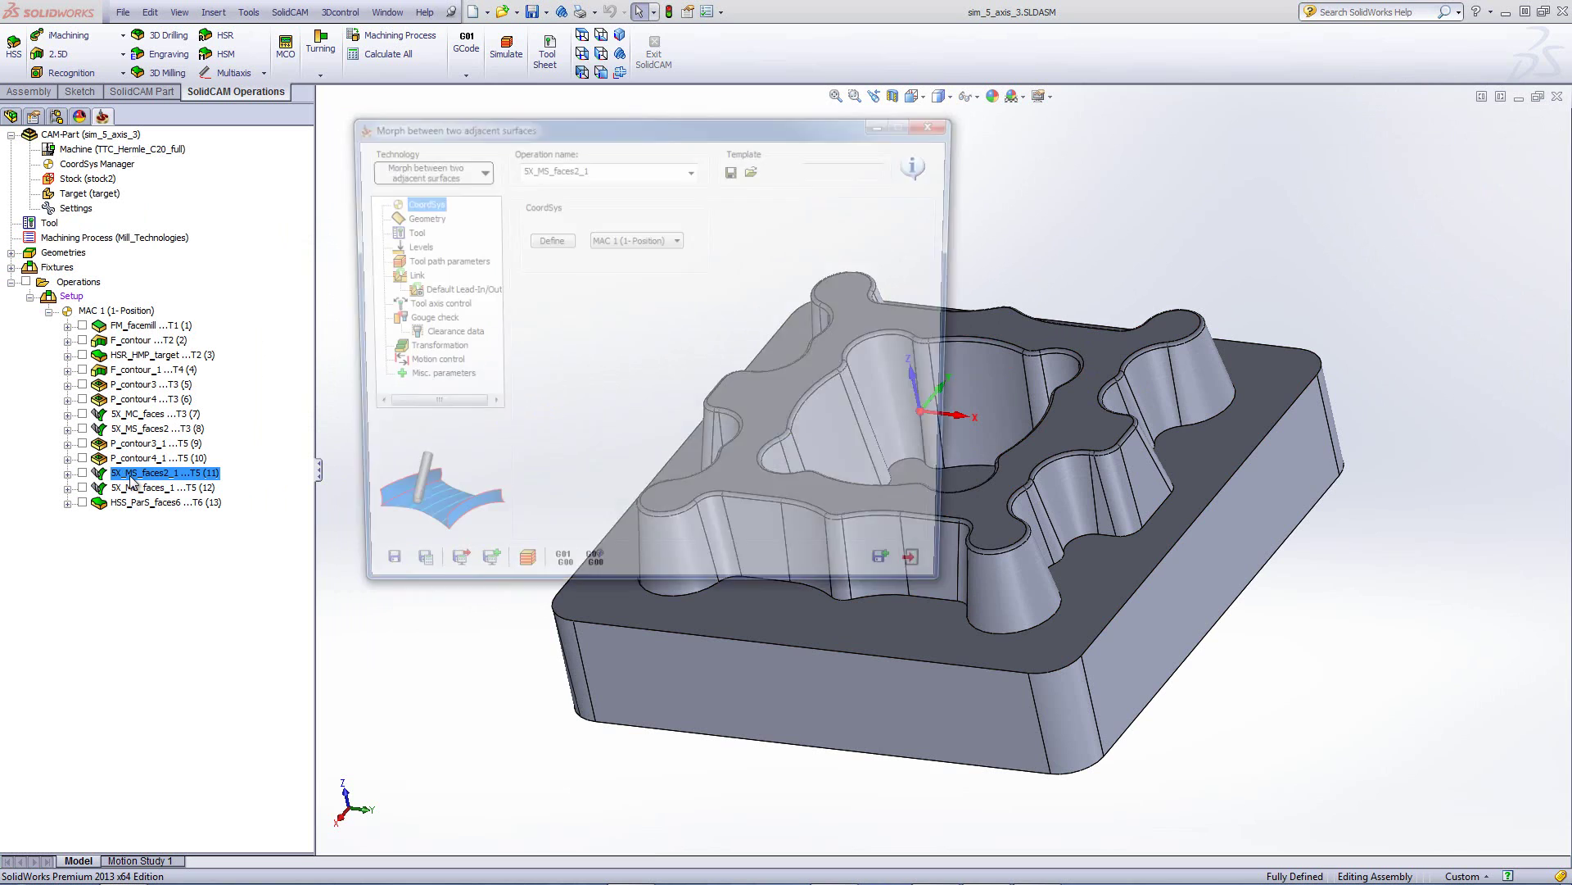
{"action": "left_click", "coordinate": [420, 217]}
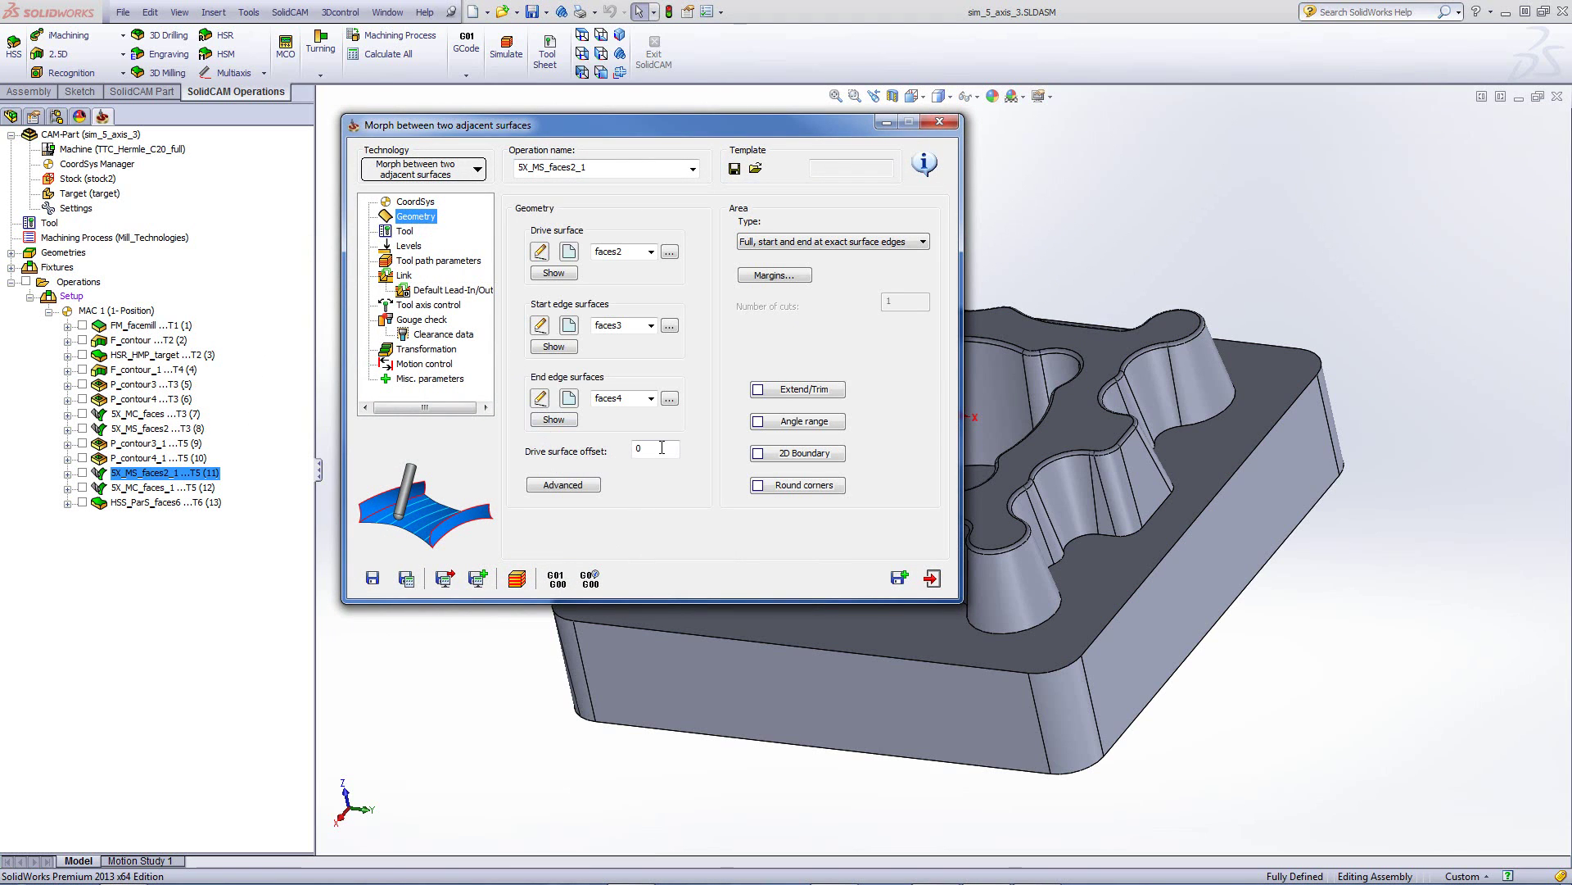
{"action": "left_click", "coordinate": [662, 447]}
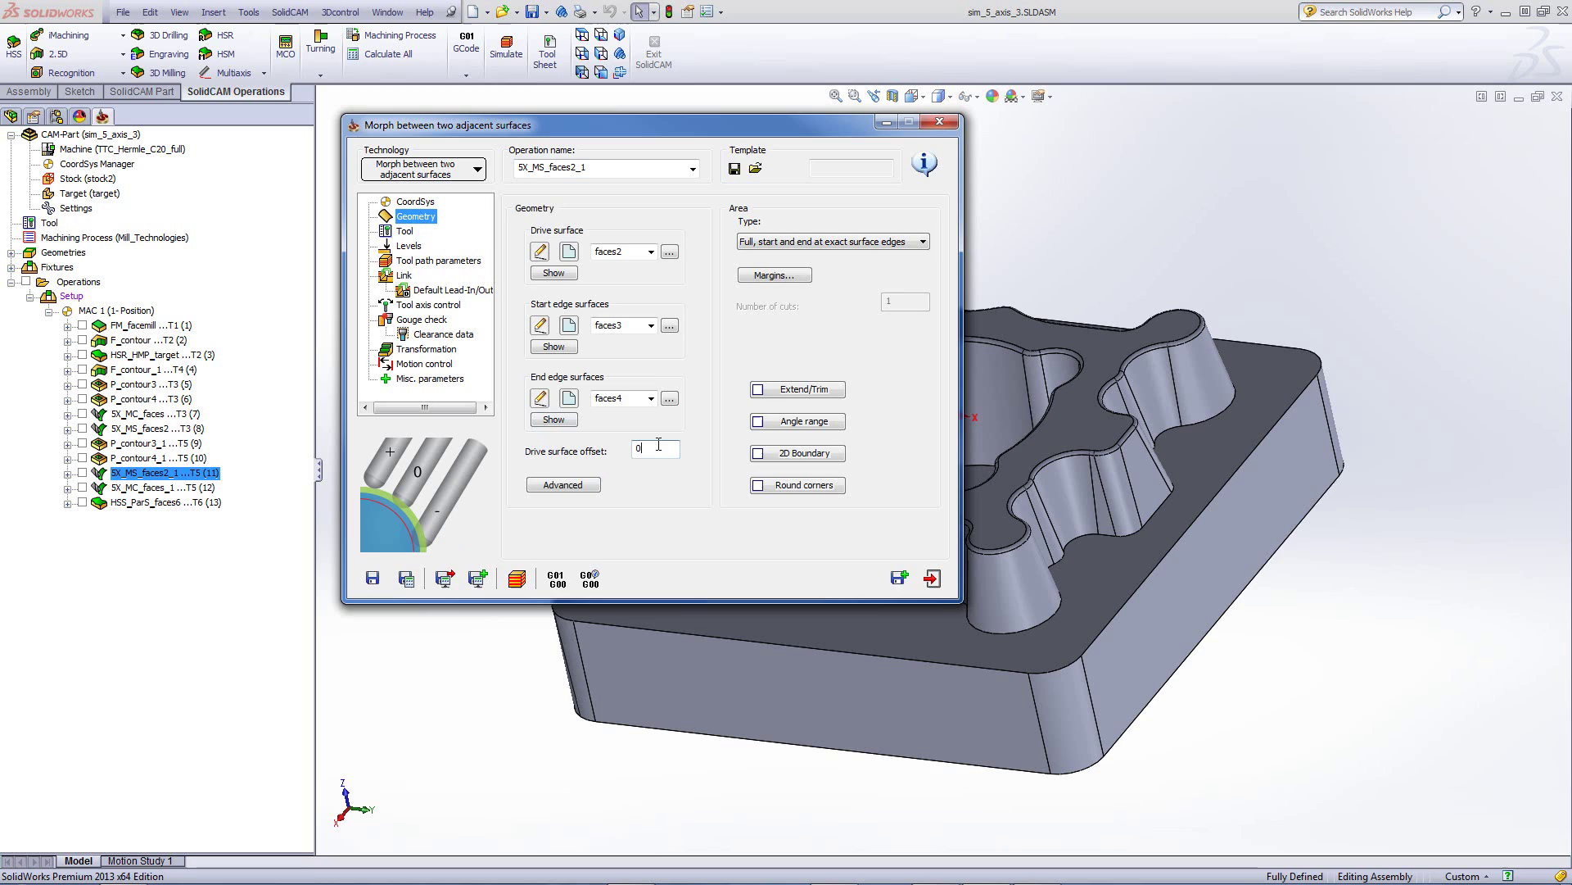
{"action": "left_click", "coordinate": [405, 232]}
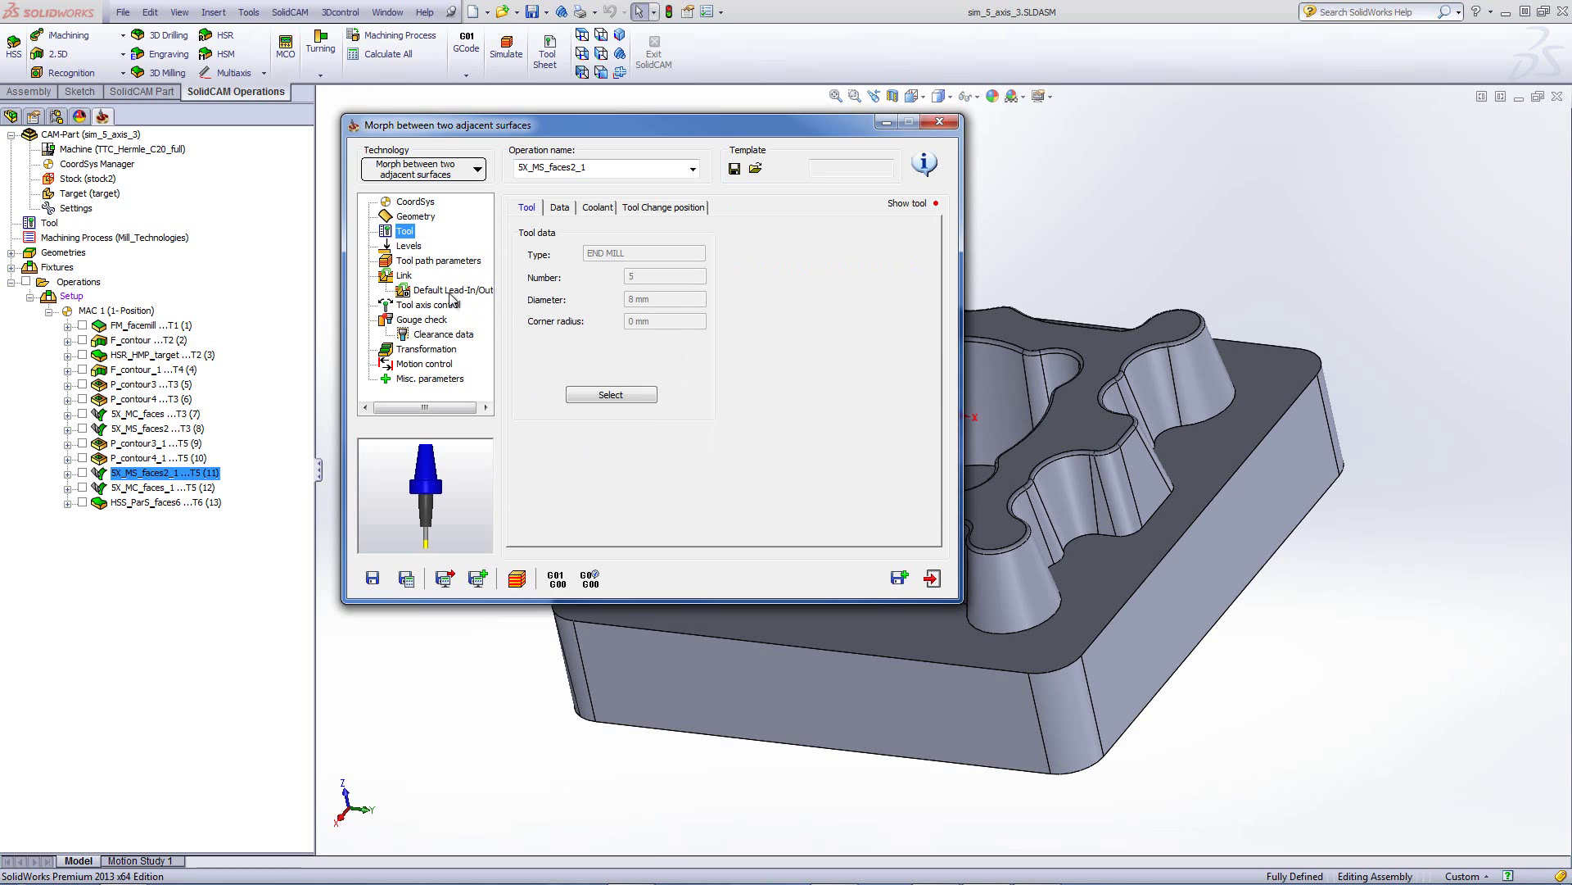
Check toolpath parameters and the 90° side-tilt tool axis, then save and recalculate 5X_MS_faces2_1.
{"action": "left_click", "coordinate": [423, 261]}
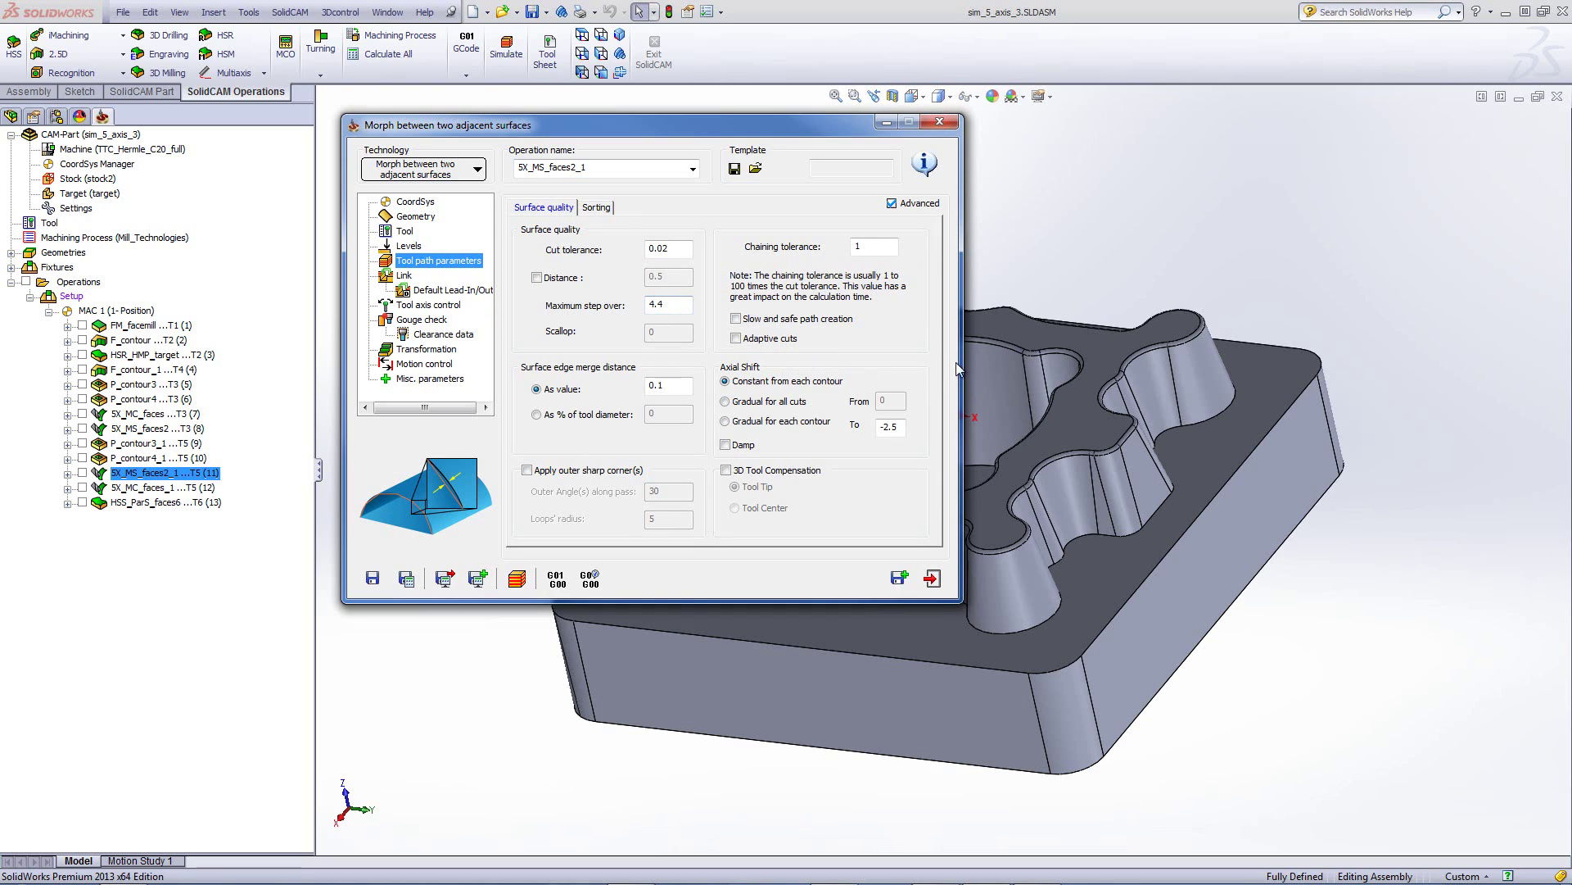
{"action": "left_click", "coordinate": [426, 306]}
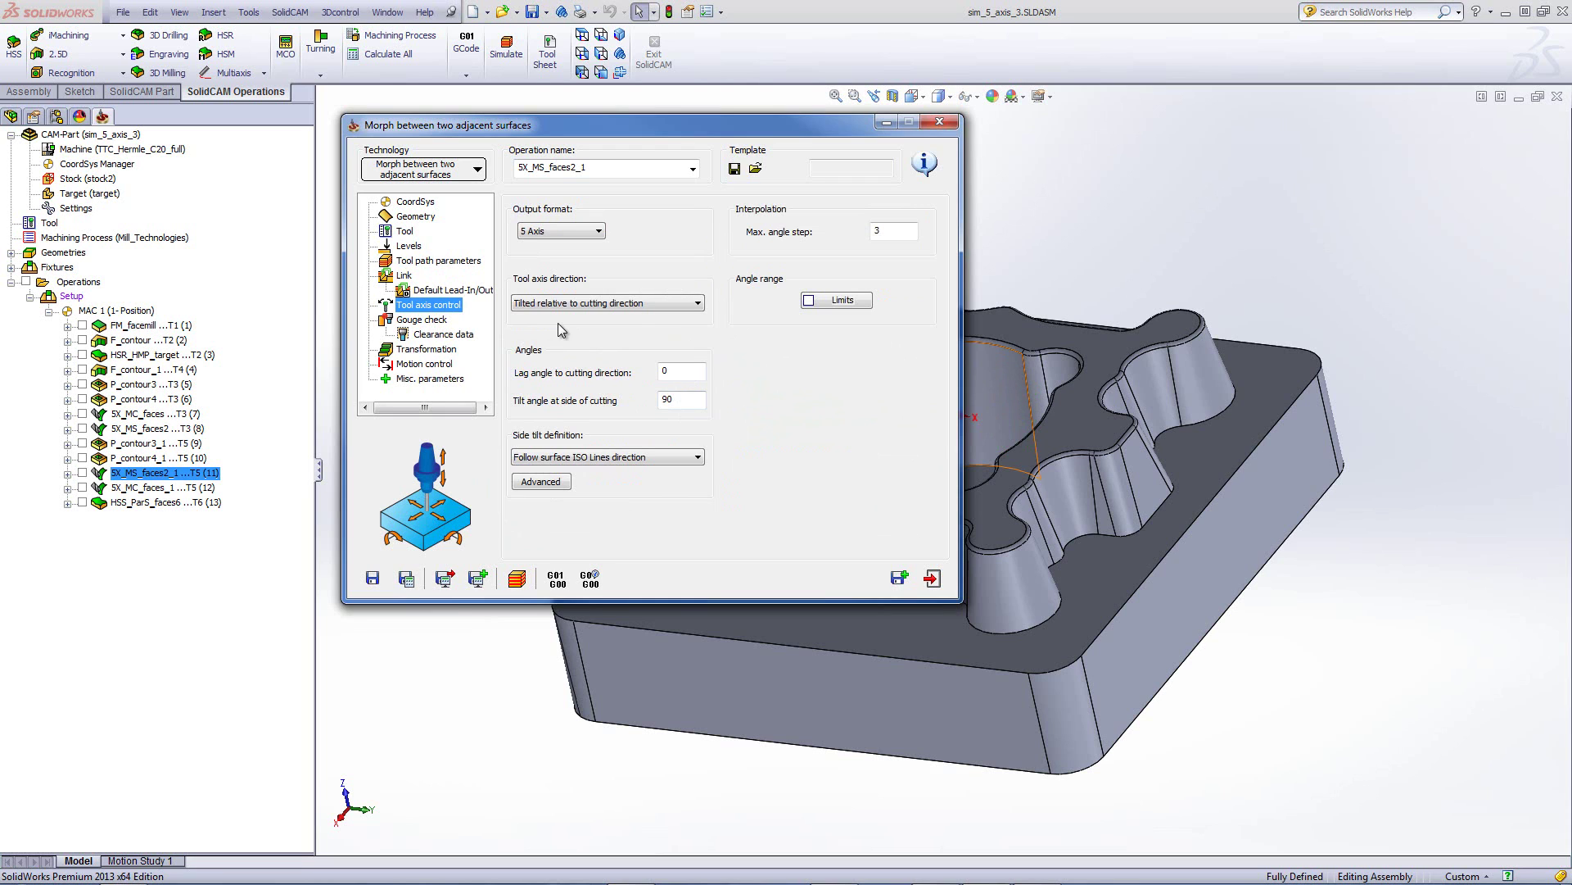
{"action": "left_click", "coordinate": [909, 578]}
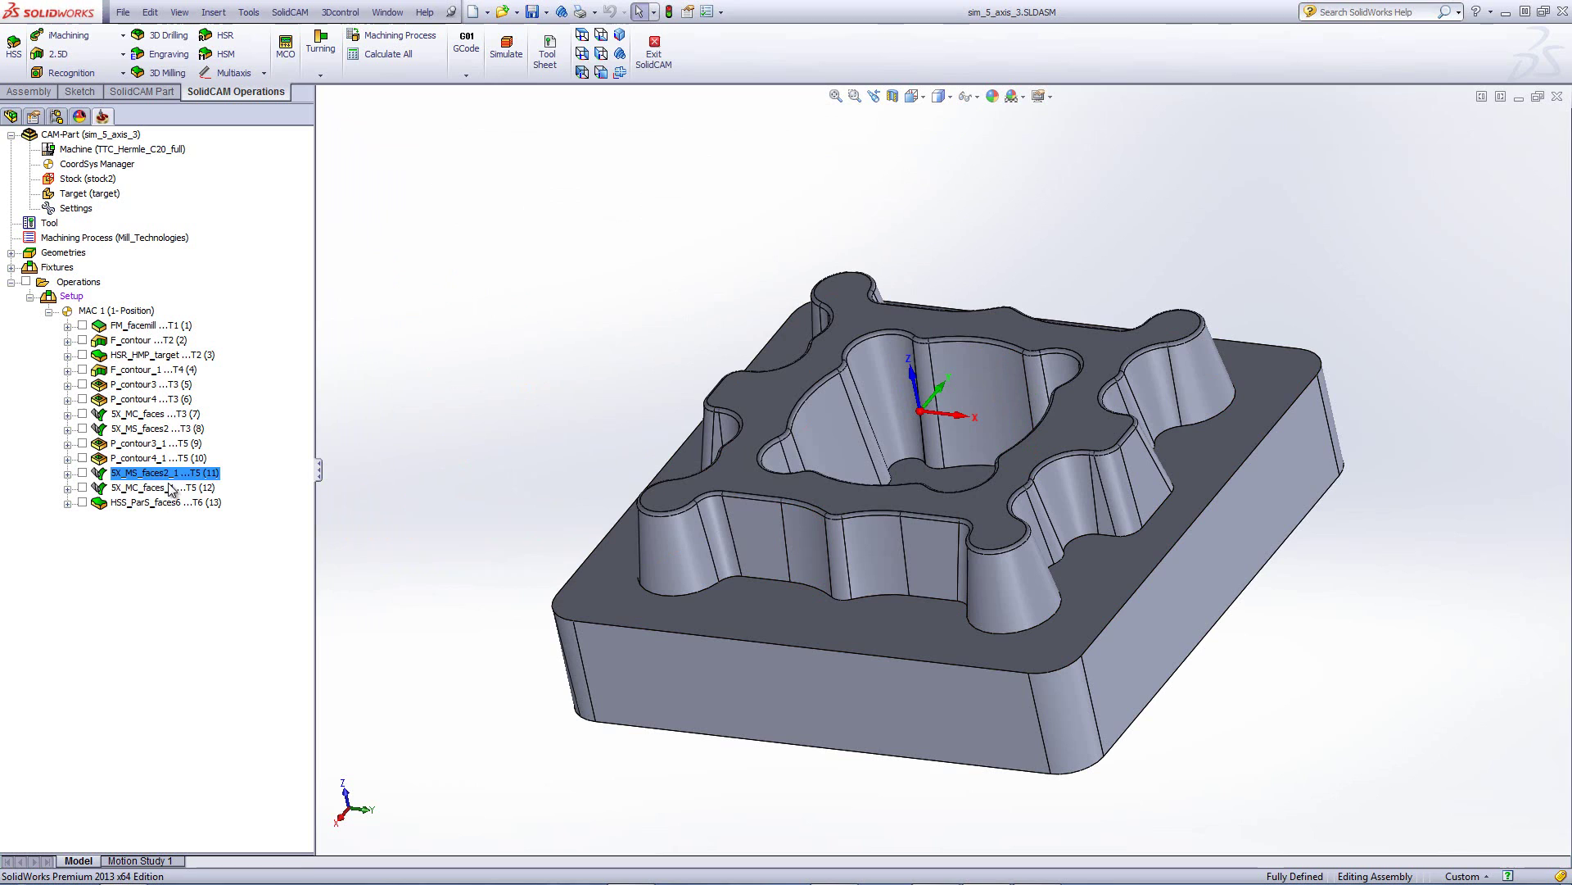
Tick 5X_MS_faces2_1 and 5X_MC_faces_1 to show their outer-wall and central-pocket toolpaths.
{"action": "left_click", "coordinate": [170, 488]}
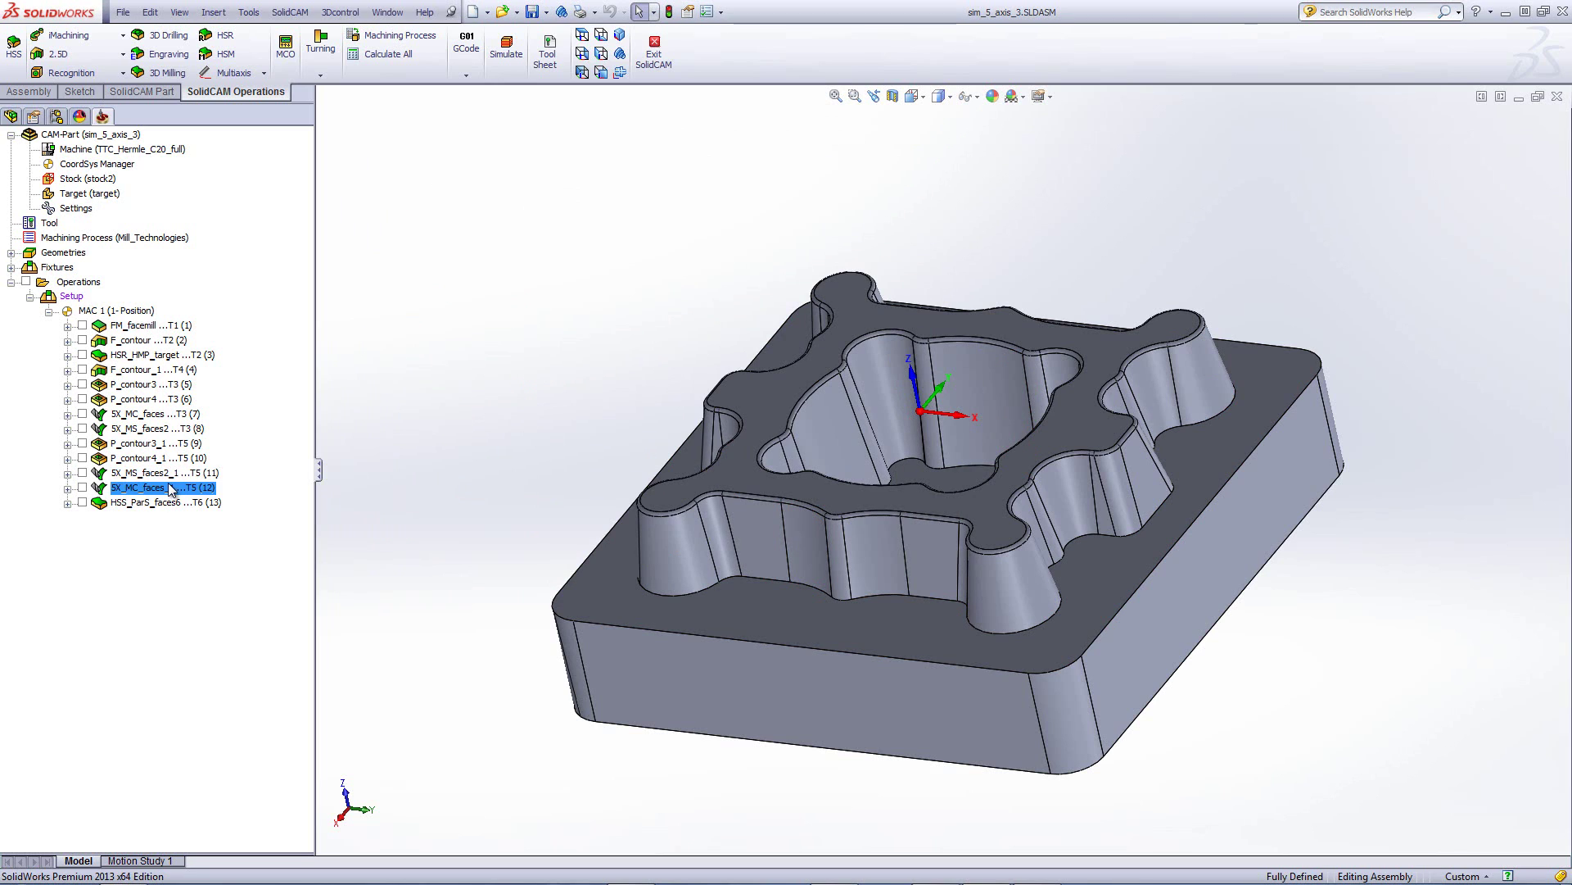
{"action": "left_click", "coordinate": [83, 473]}
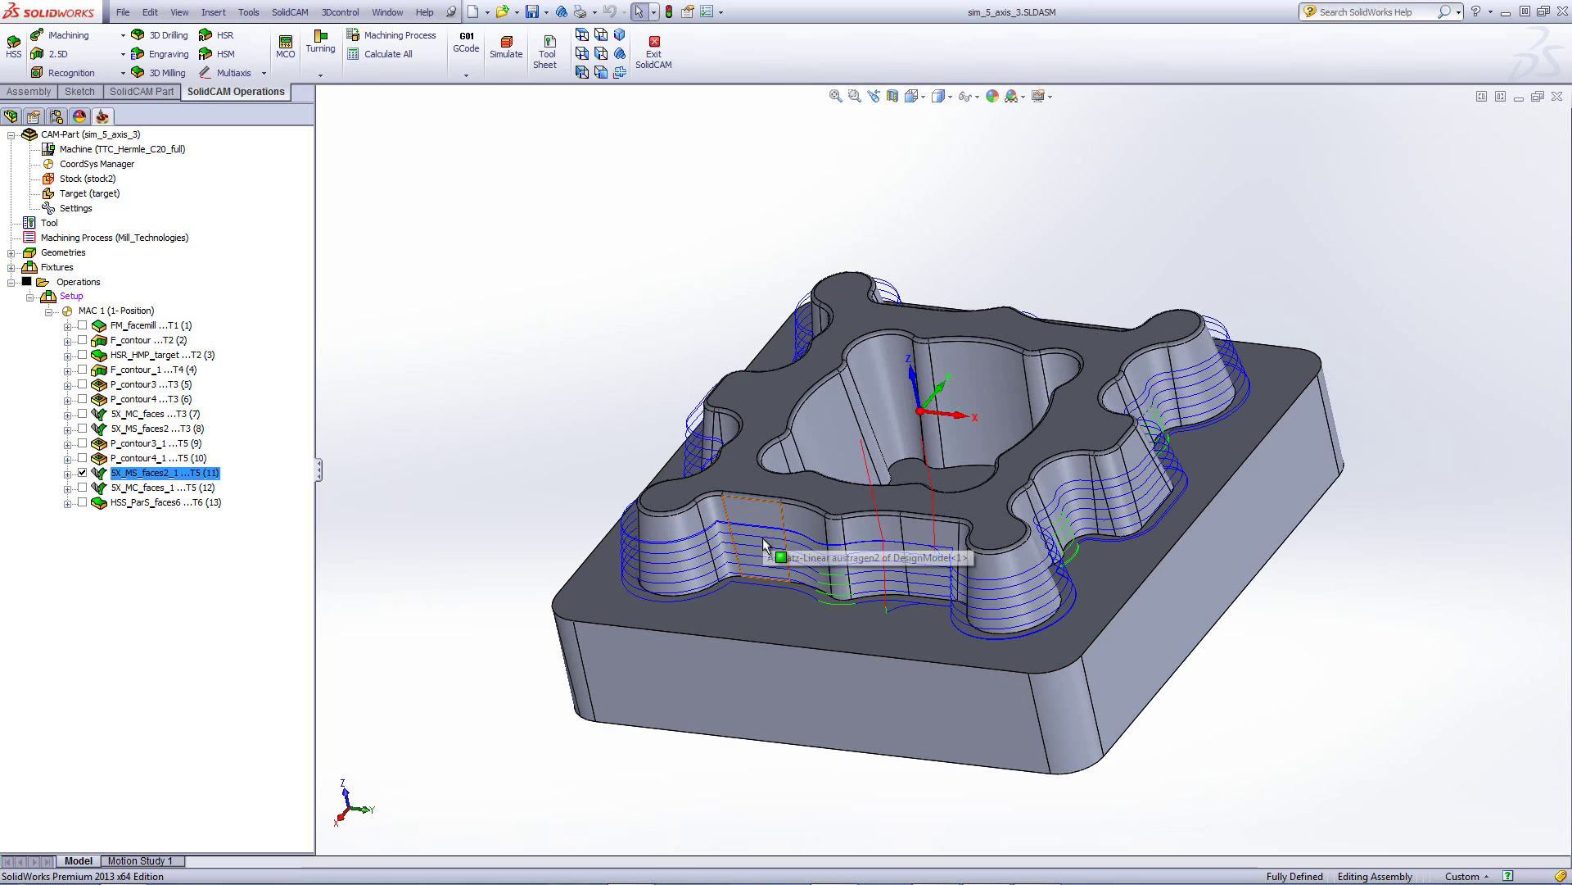
{"action": "left_click", "coordinate": [82, 488]}
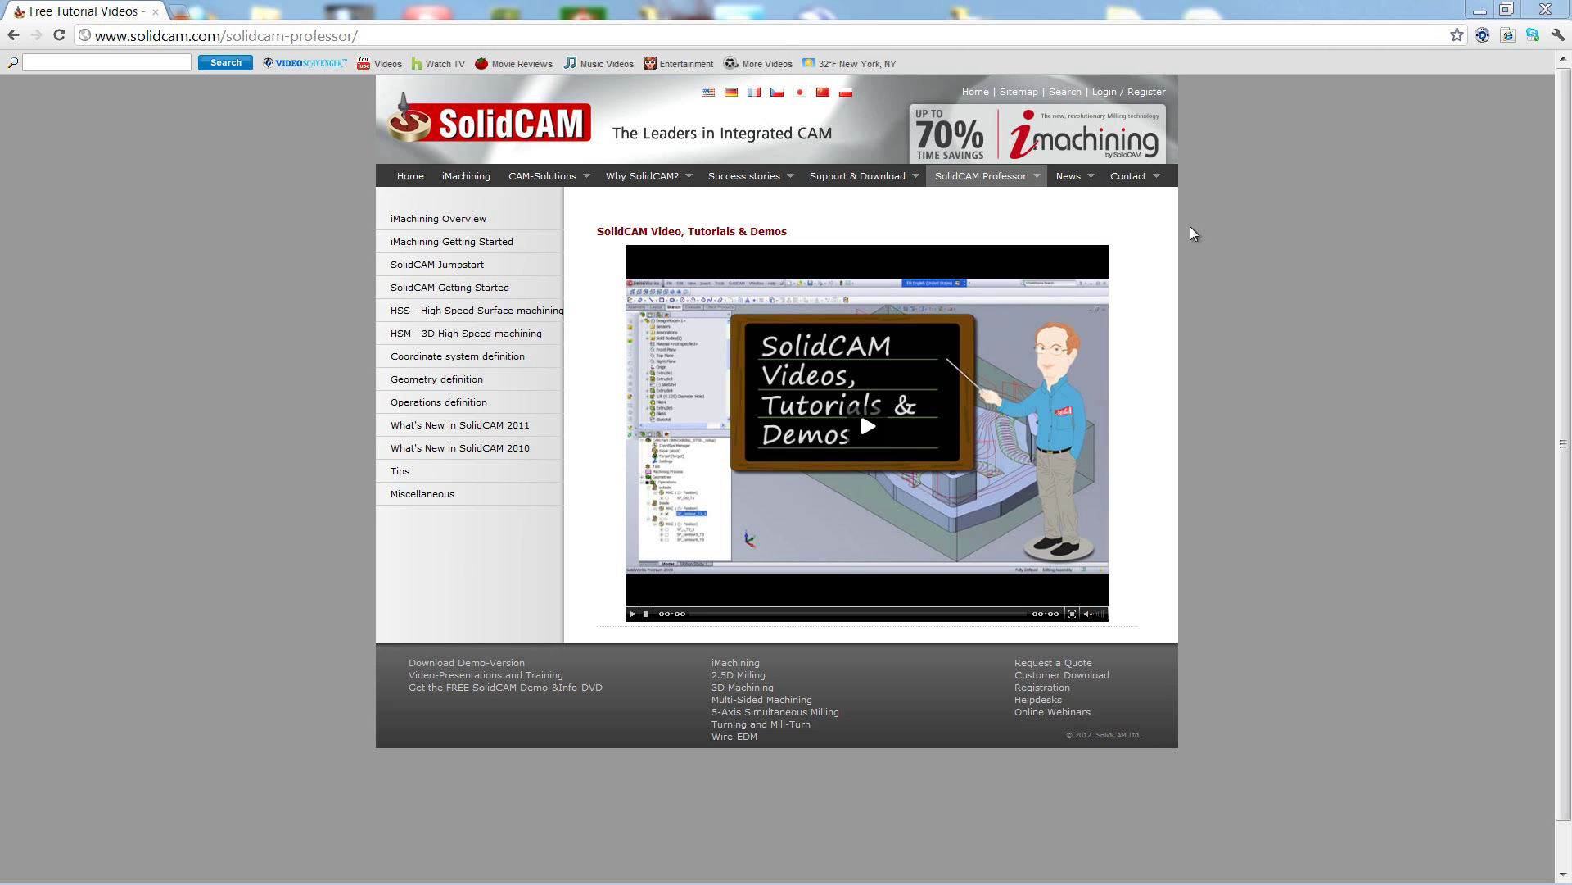
Show the SolidCAM Professor page with its tutorial topics, from iMachining Overview to Miscellaneous.
{"action": "mouse_move", "coordinate": [1000, 187]}
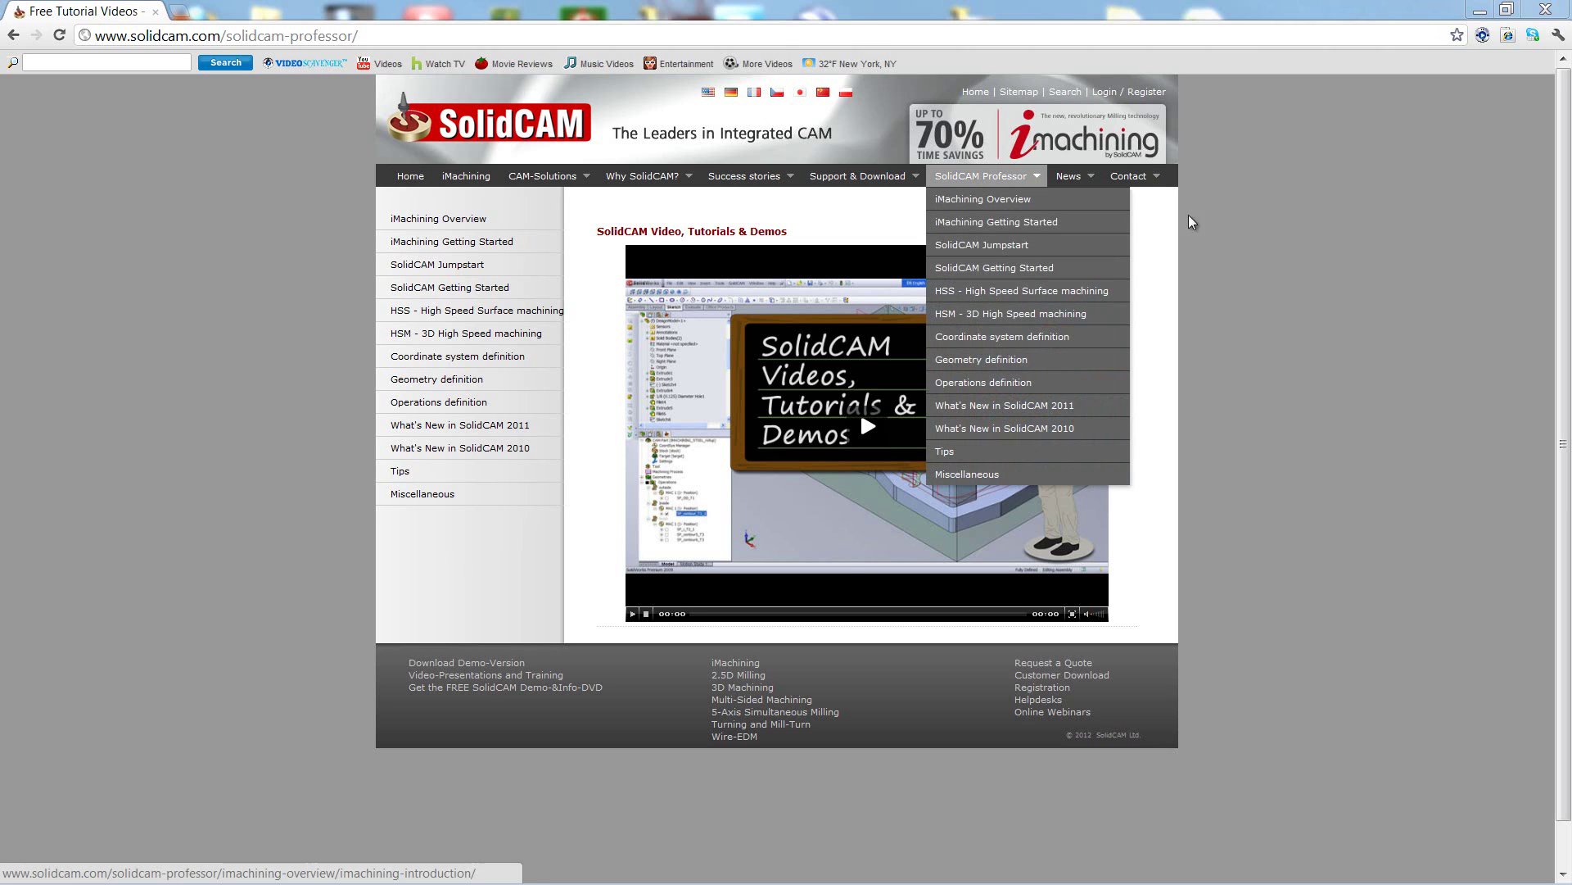